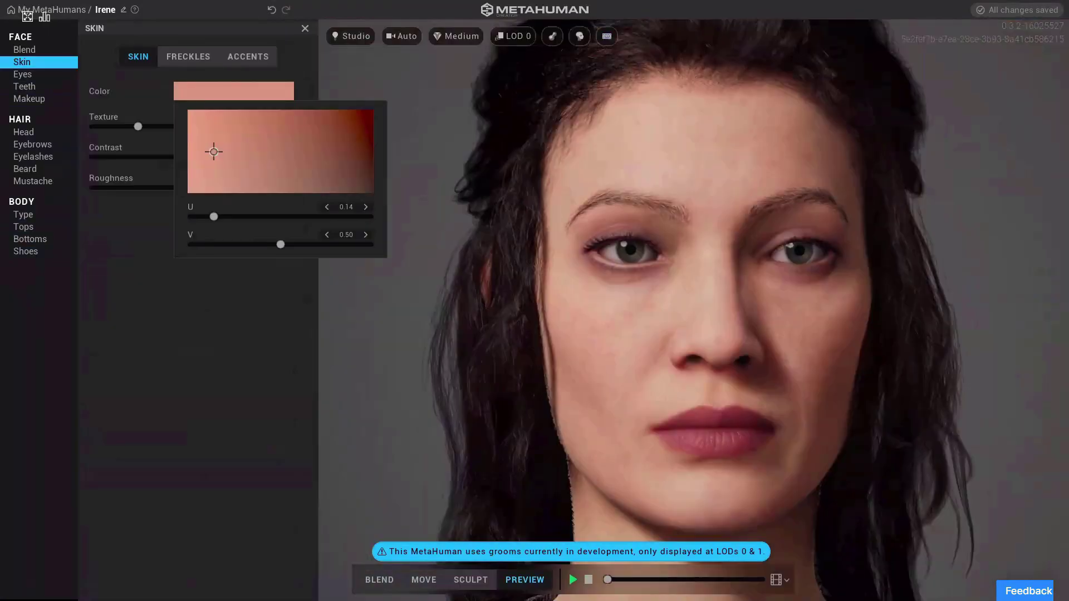
# Adjust the character's skin color and apply the Double Mod eye makeup style.
pyautogui.moveTo(212, 148)
pyautogui.mouseDown()
pyautogui.moveTo(217, 172)
pyautogui.moveTo(204, 158)
pyautogui.moveTo(220, 169)
pyautogui.mouseUp()
pyautogui.click(29, 98)
pyautogui.click(271, 190)
pyautogui.click(153, 265)
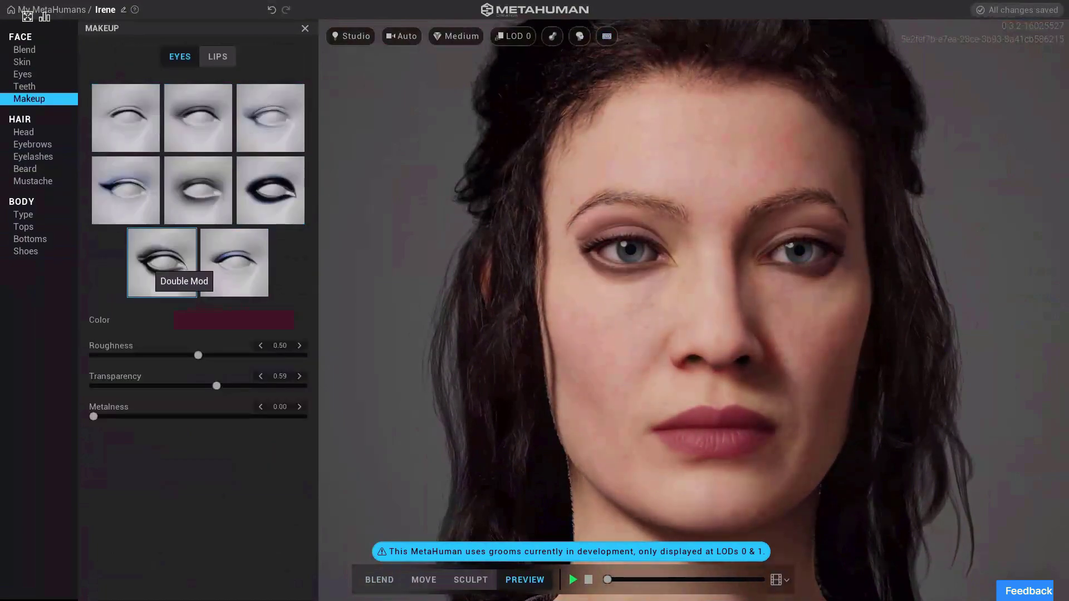
# Recolor the eye makeup to a purple shade and the lips to a deep red.
pyautogui.click(234, 320)
pyautogui.click(284, 344)
pyautogui.moveTo(285, 344); pyautogui.dragTo(205, 349)
pyautogui.click(233, 320)
pyautogui.click(234, 320)
pyautogui.moveTo(192, 398); pyautogui.dragTo(342, 362)
pyautogui.click(234, 319)
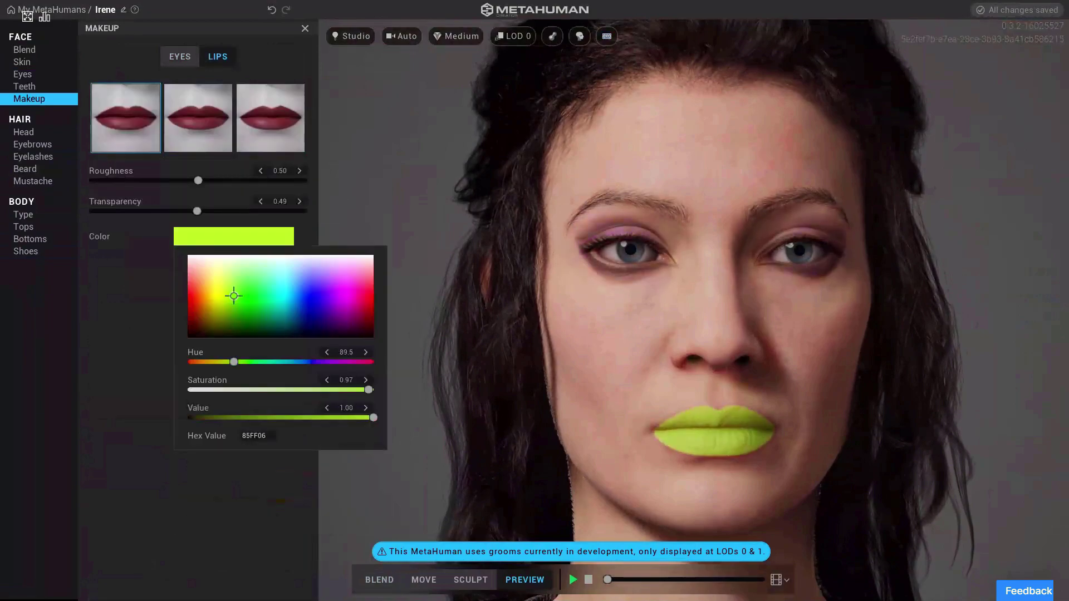
pyautogui.moveTo(234, 295)
pyautogui.mouseDown()
pyautogui.moveTo(219, 295)
pyautogui.moveTo(348, 289)
pyautogui.moveTo(367, 327)
pyautogui.mouseUp()
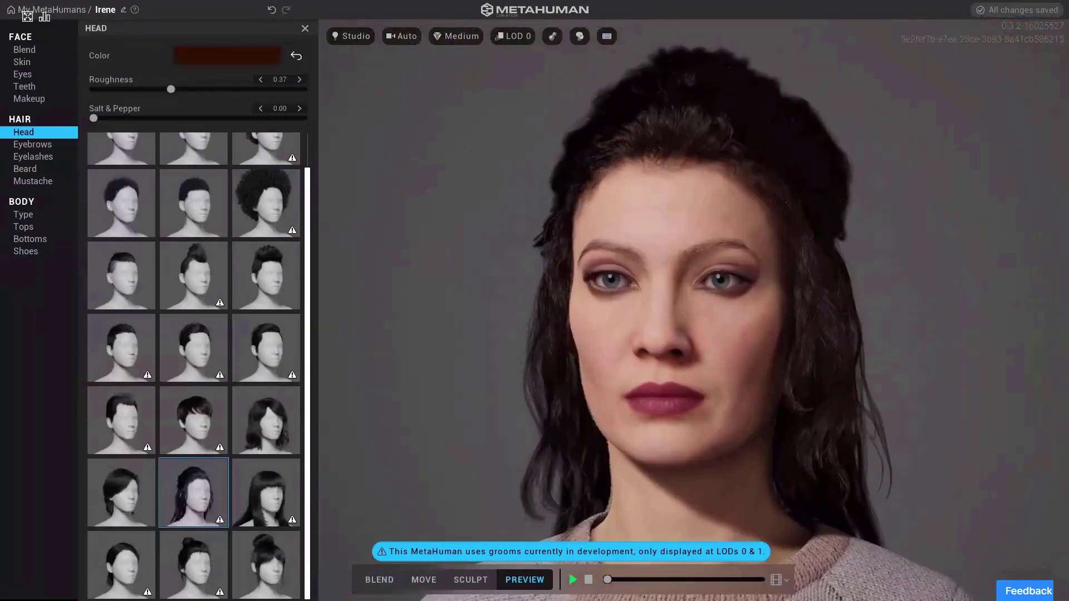
# Try different head hairstyles, including the shoulder-length cut with side-swept bangs, and open the eyebrow options.
pyautogui.click(266, 492)
pyautogui.click(173, 473)
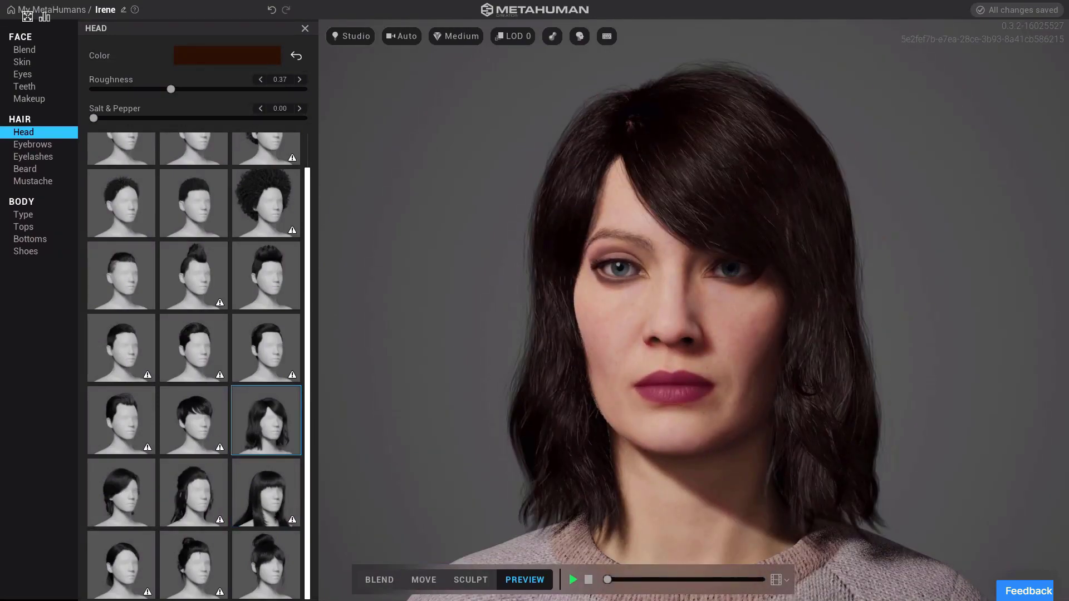
pyautogui.click(279, 553)
pyautogui.click(32, 144)
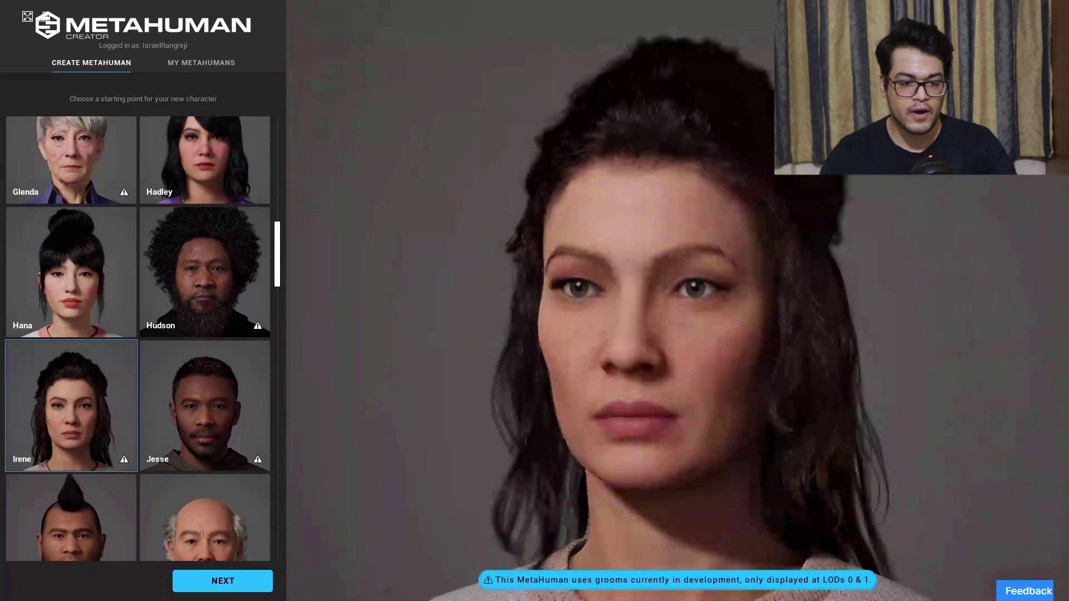
# Browse the preset characters and create the new MetaHuman from the Irene preset.
pyautogui.scroll(-15, 139, 338)
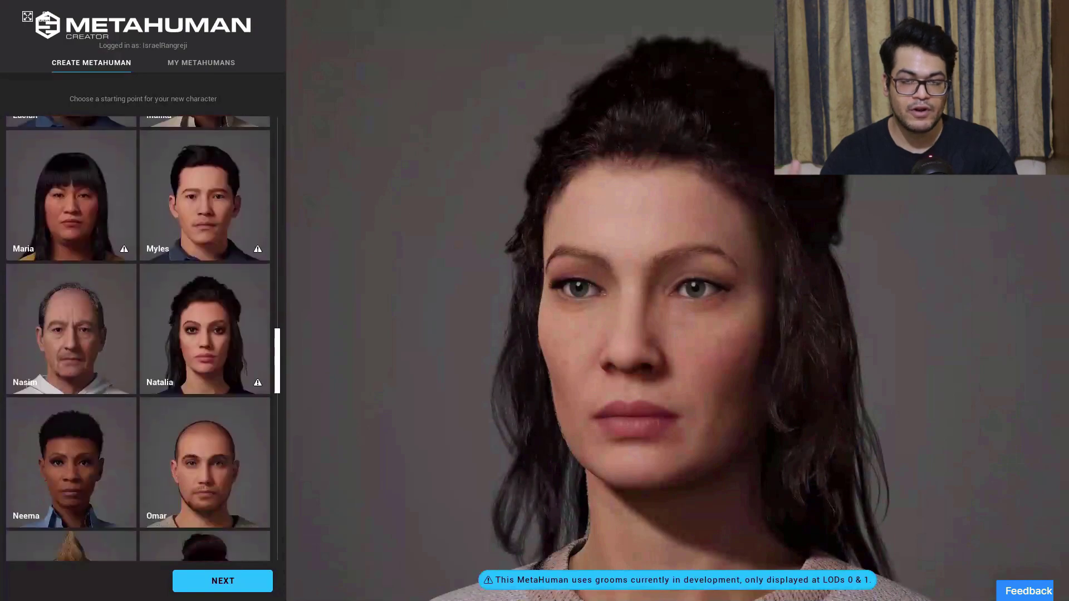
pyautogui.scroll(-10, 139, 338)
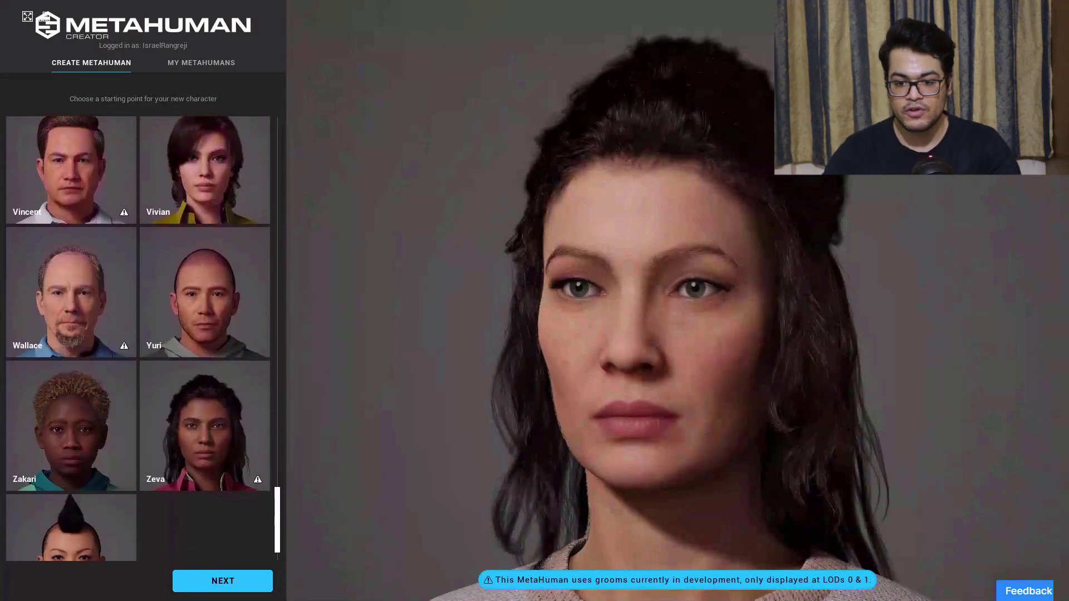
pyautogui.scroll(6, 138, 339)
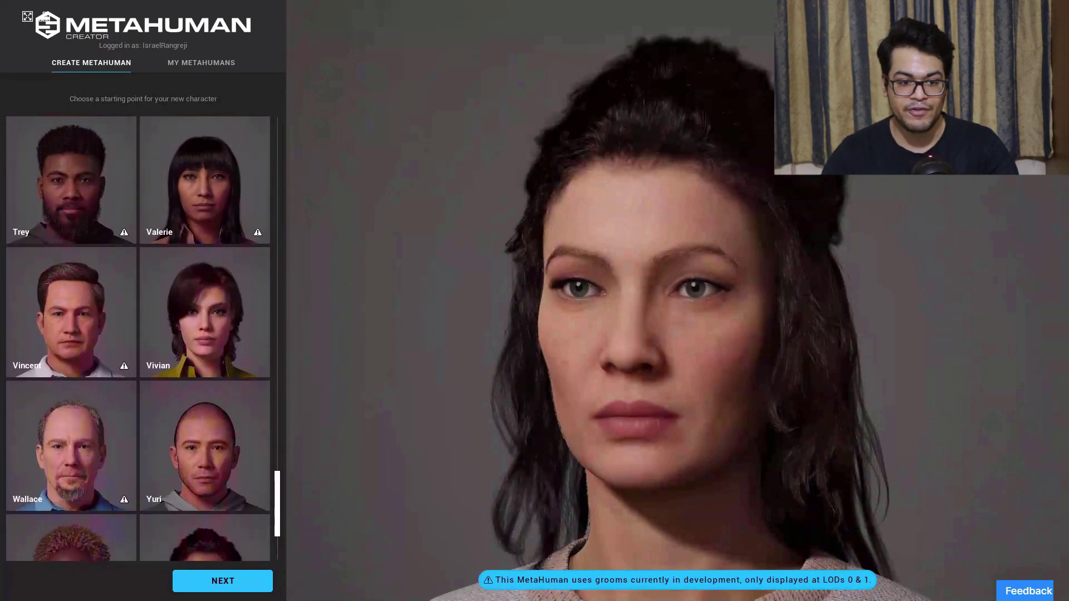
pyautogui.scroll(10, 138, 338)
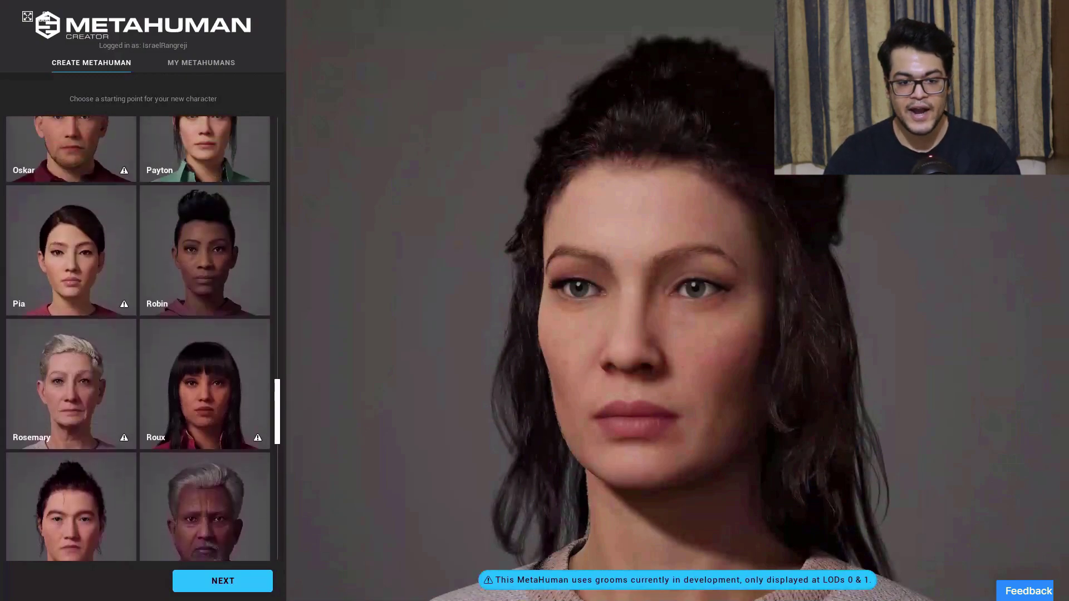
pyautogui.scroll(10, 139, 337)
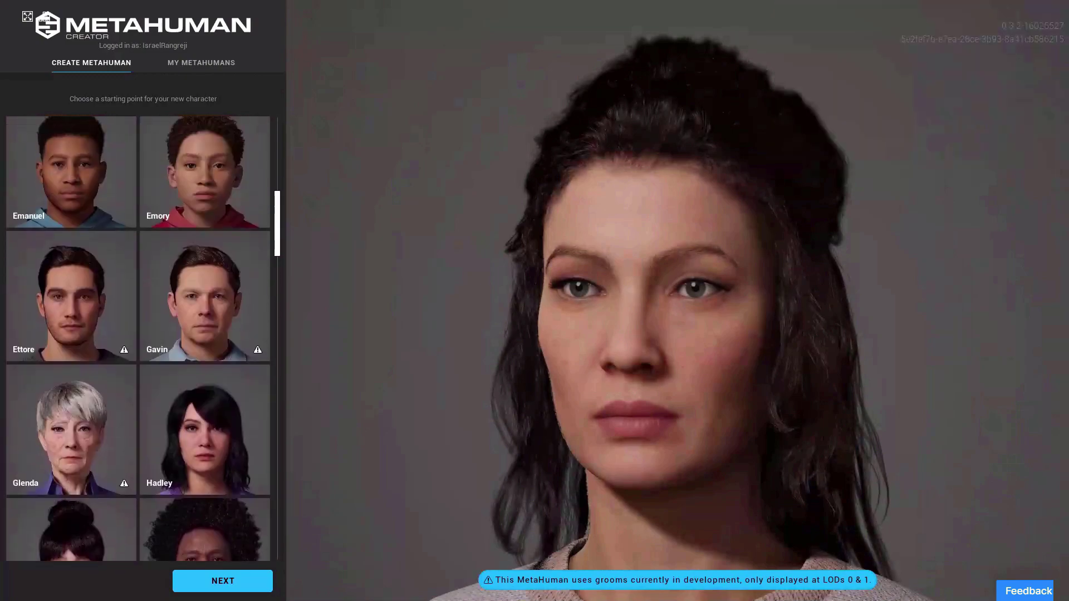
pyautogui.scroll(4, 140, 337)
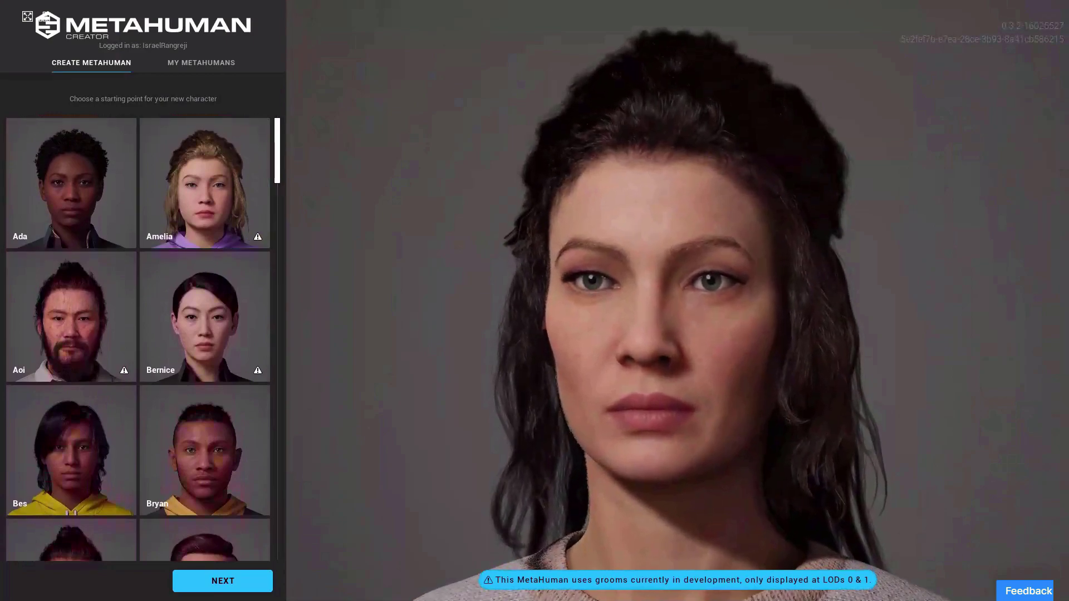
pyautogui.scroll(-5, 139, 338)
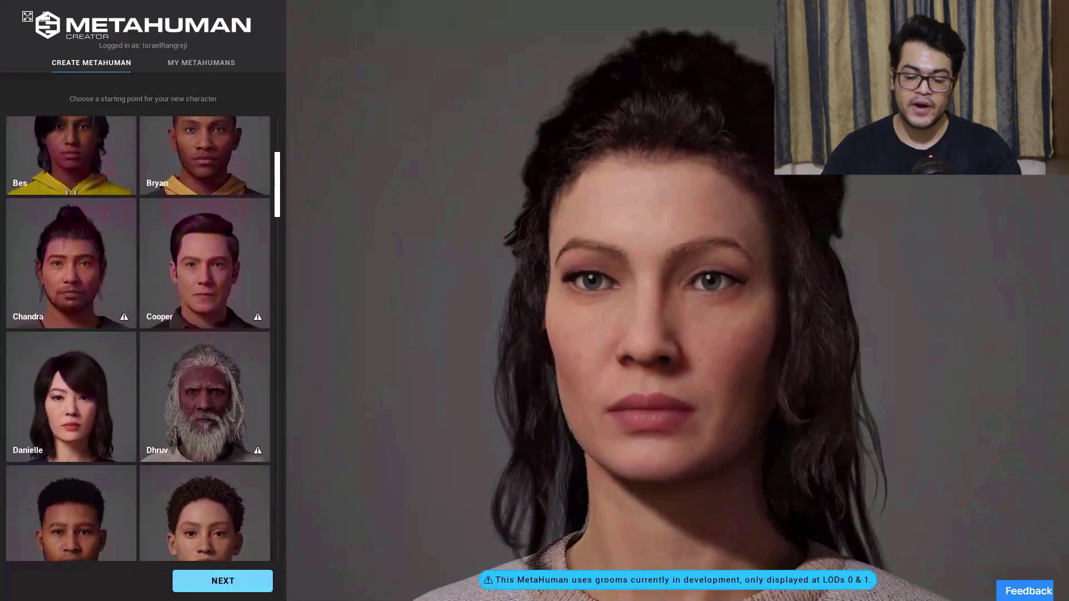
pyautogui.click(223, 581)
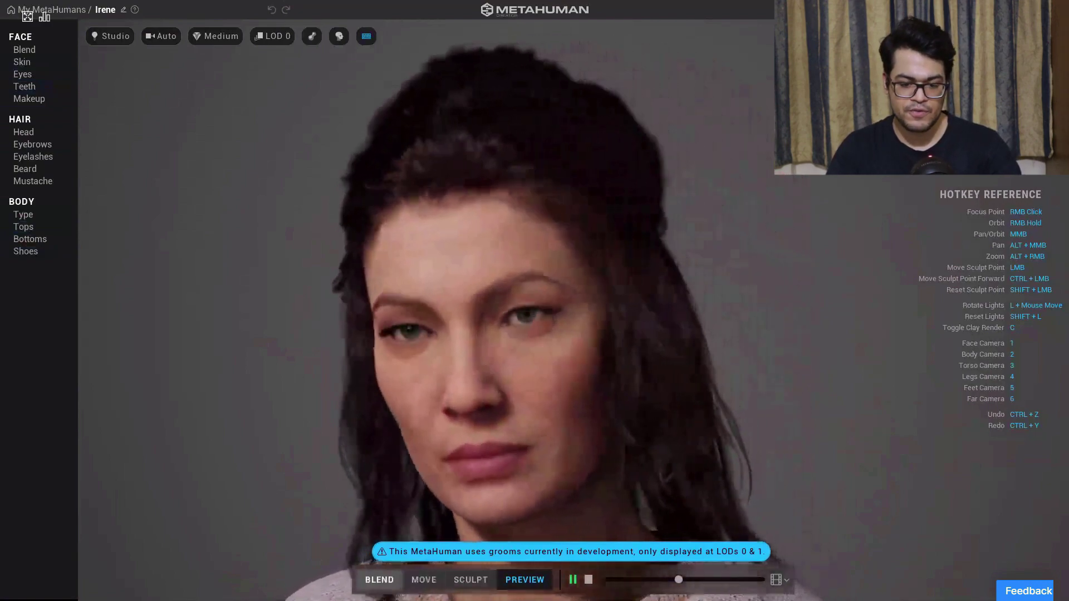
# Switch to Sculpt mode and reshape the tip of the nose slightly with its sculpt point.
pyautogui.click(470, 580)
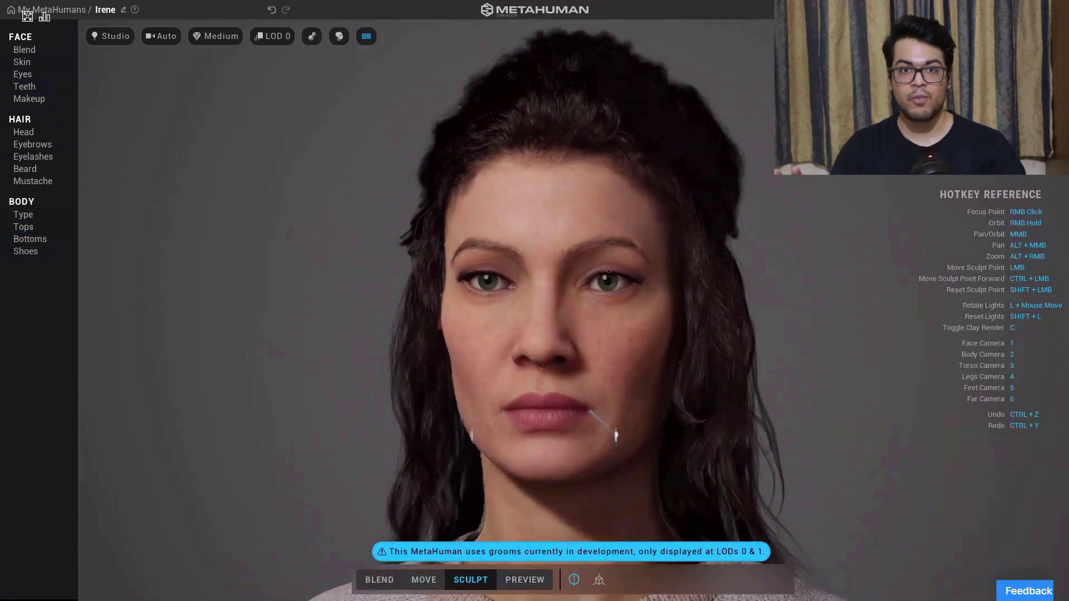
pyautogui.scroll(5, 573, 310)
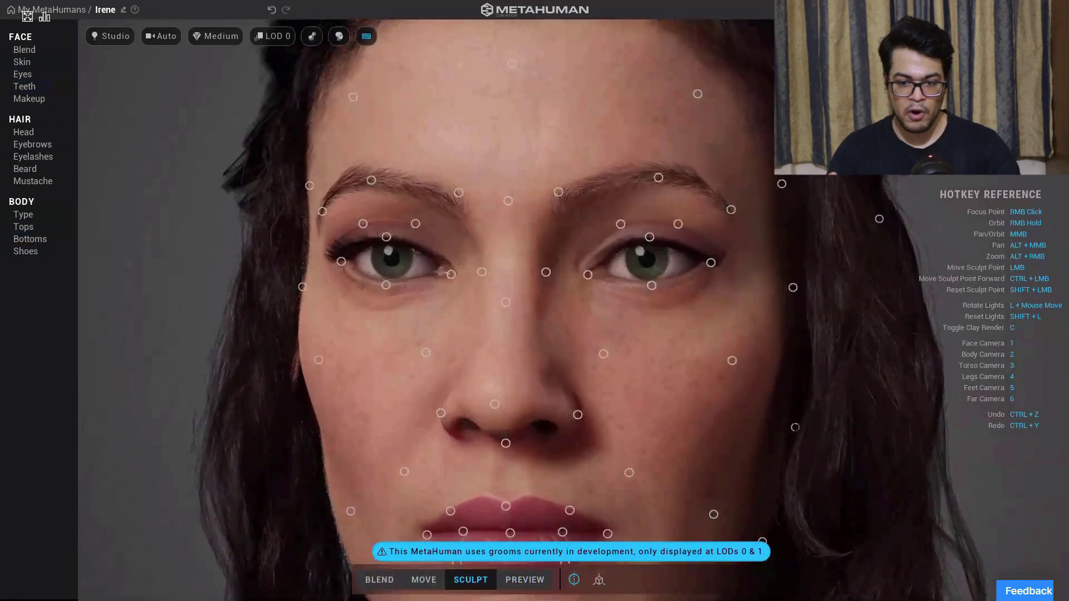
pyautogui.moveTo(574, 379); pyautogui.dragTo(585, 251, button='middle')
pyautogui.moveTo(679, 447)
pyautogui.mouseDown()
pyautogui.moveTo(679, 362)
pyautogui.moveTo(680, 435)
pyautogui.mouseUp()
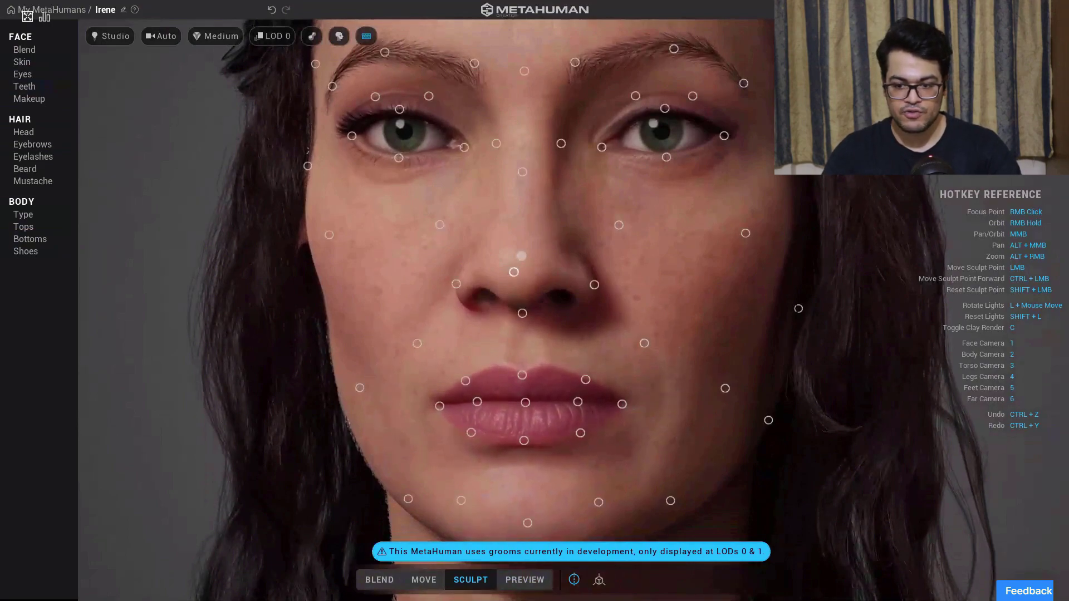
pyautogui.moveTo(521, 256)
pyautogui.mouseDown()
pyautogui.moveTo(521, 264)
pyautogui.moveTo(517, 255)
pyautogui.mouseUp()
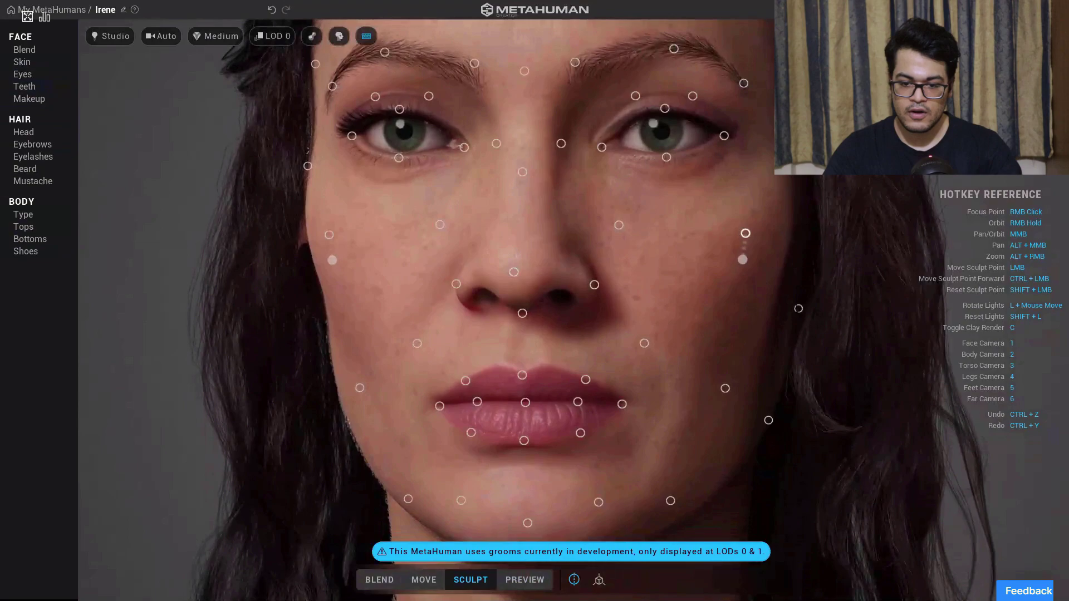
# Move the sculpt points on the cheek and jaw slightly inward, and return to Preview mode.
pyautogui.moveTo(743, 260)
pyautogui.mouseDown()
pyautogui.moveTo(763, 258)
pyautogui.moveTo(735, 262)
pyautogui.mouseUp()
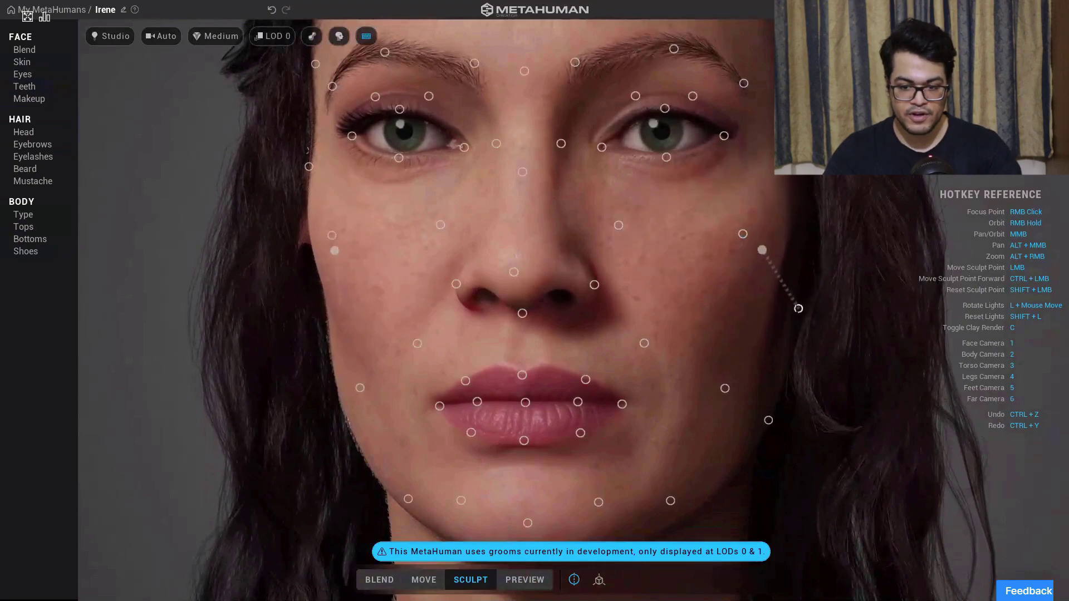
pyautogui.moveTo(799, 309); pyautogui.dragTo(797, 307)
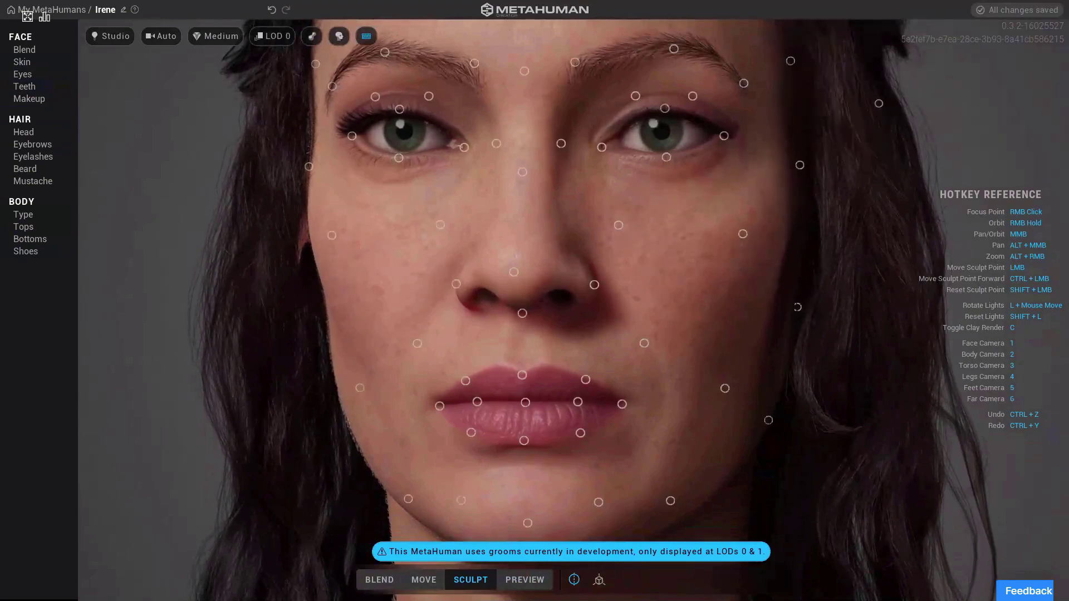
pyautogui.moveTo(742, 415); pyautogui.dragTo(727, 411)
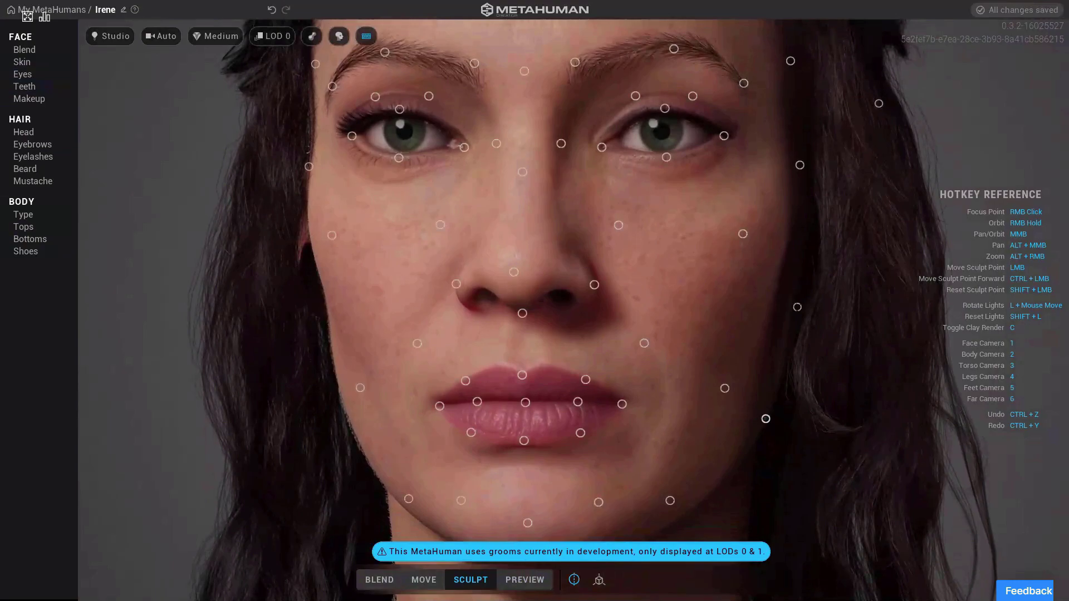
pyautogui.scroll(-3, 727, 411)
pyautogui.moveTo(727, 411); pyautogui.dragTo(688, 409, button='right')
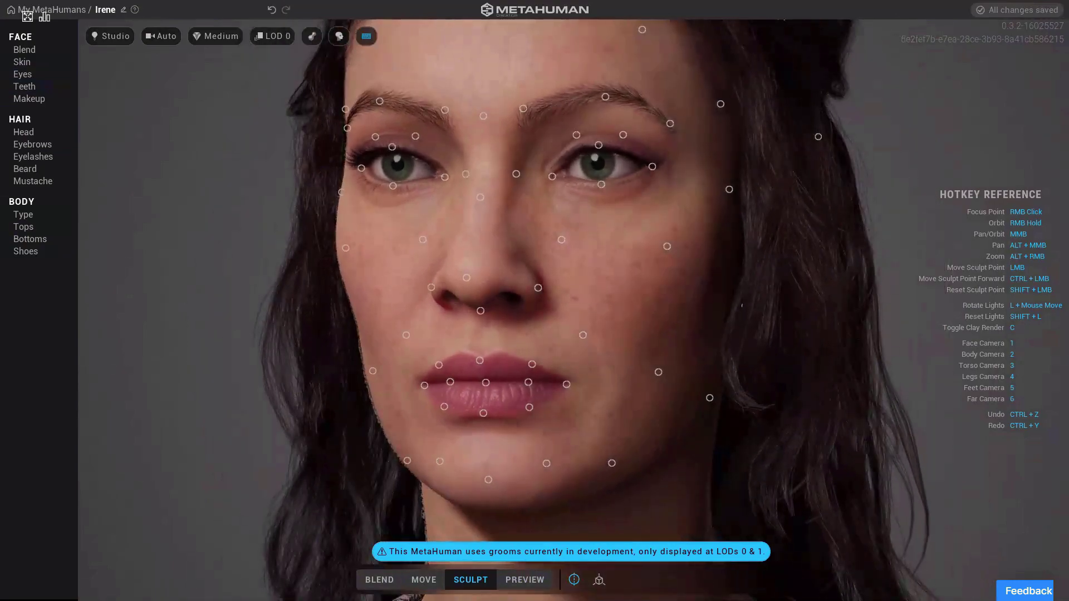
pyautogui.click(524, 580)
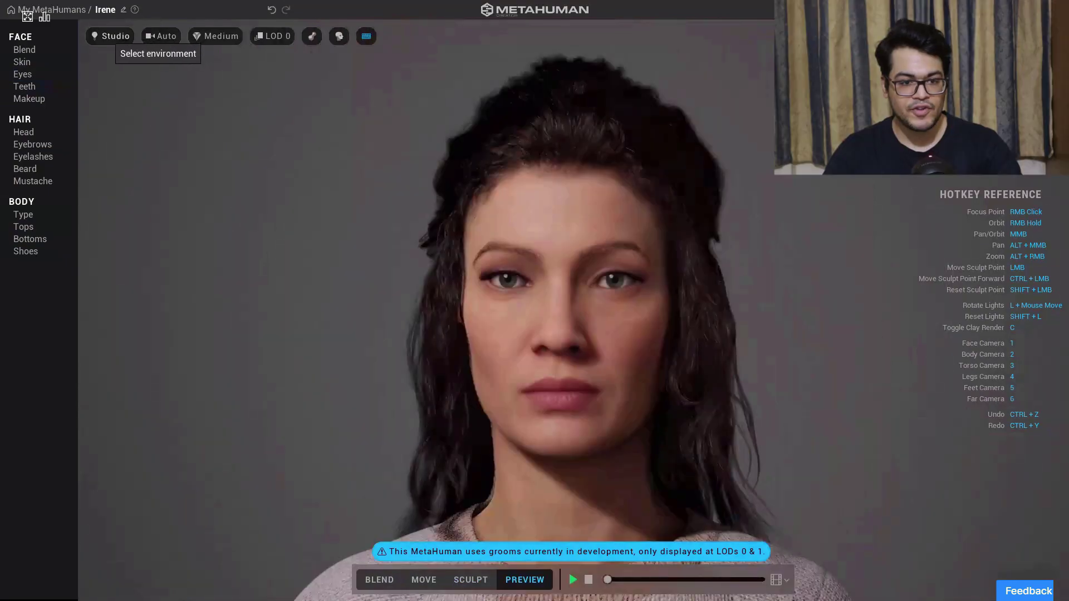
# Preview the character in the Indoor, Outdoor and Silhouette environments, and return to the Studio environment.
pyautogui.click(111, 36)
pyautogui.click(110, 140)
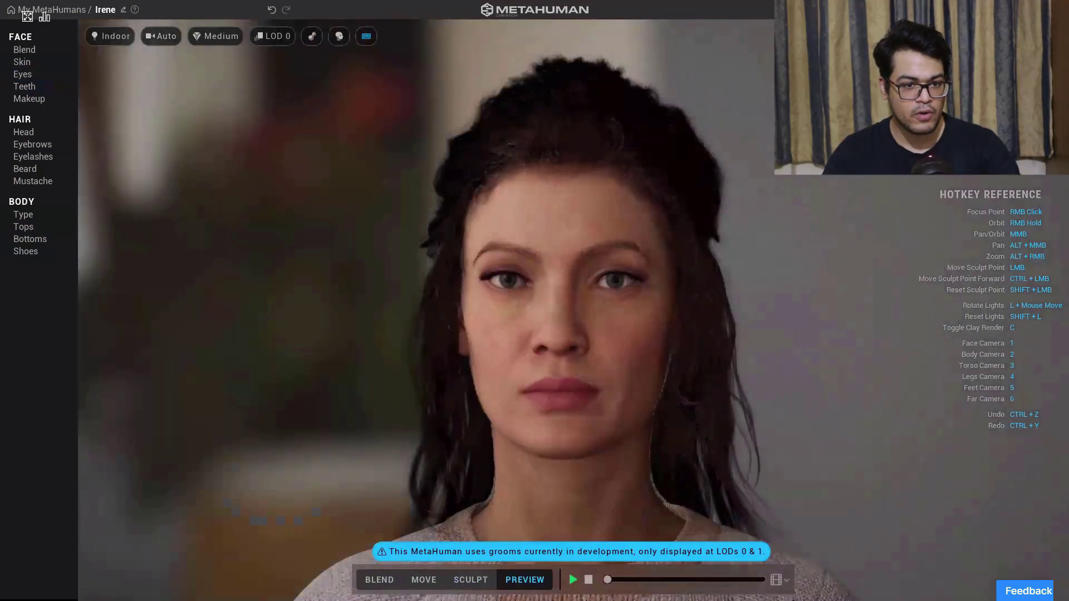
pyautogui.click(110, 36)
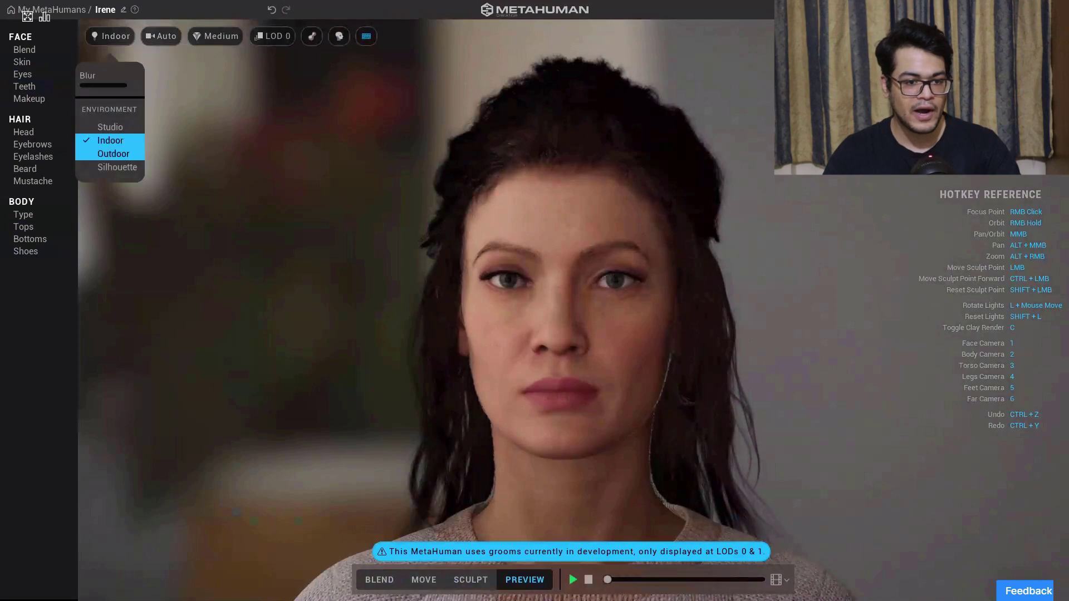
pyautogui.click(114, 153)
pyautogui.click(114, 36)
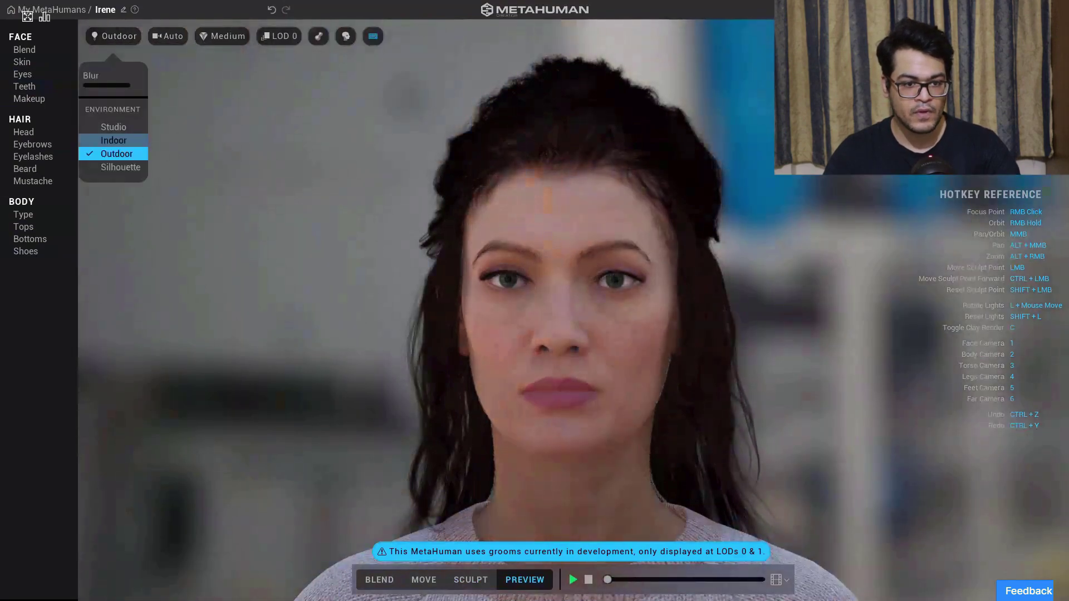
pyautogui.click(121, 167)
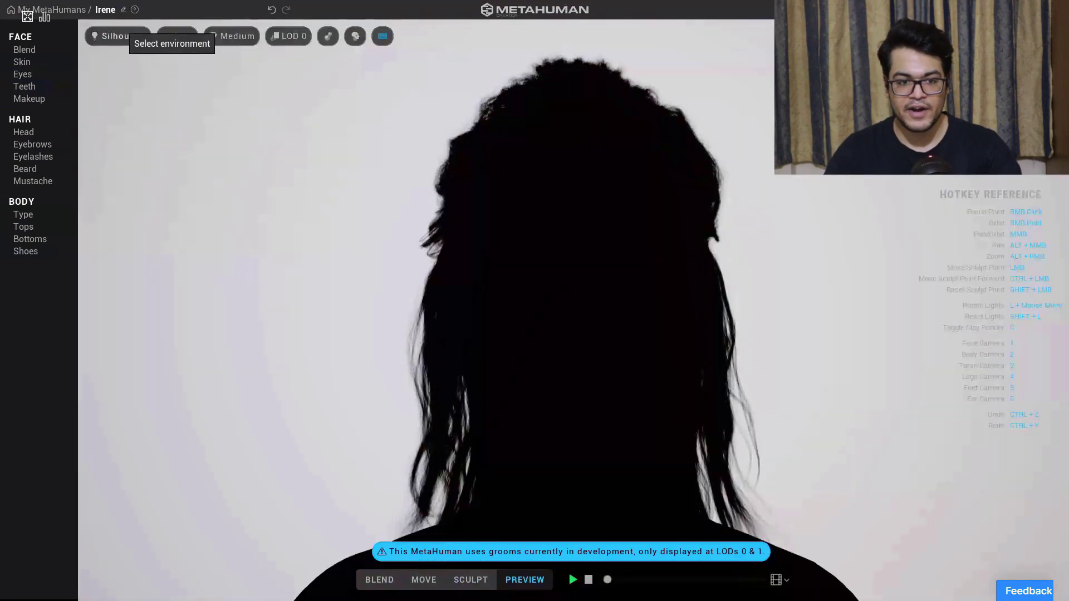
pyautogui.click(118, 36)
pyautogui.click(111, 107)
# View the character with the Body, Torso, Legs and Far cameras, and set the camera back to Auto.
pyautogui.click(161, 36)
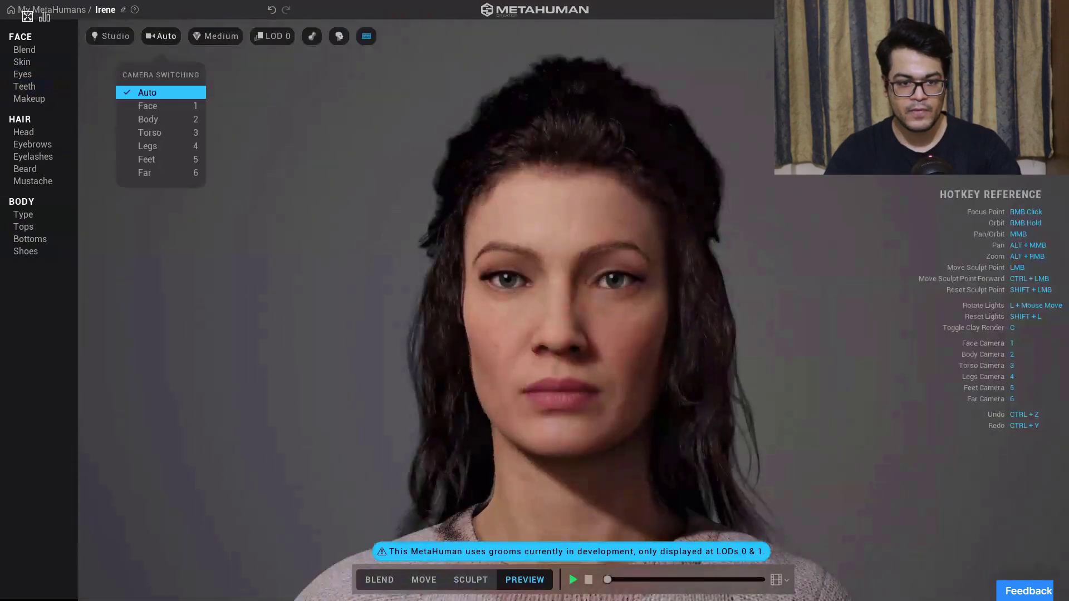
pyautogui.click(149, 119)
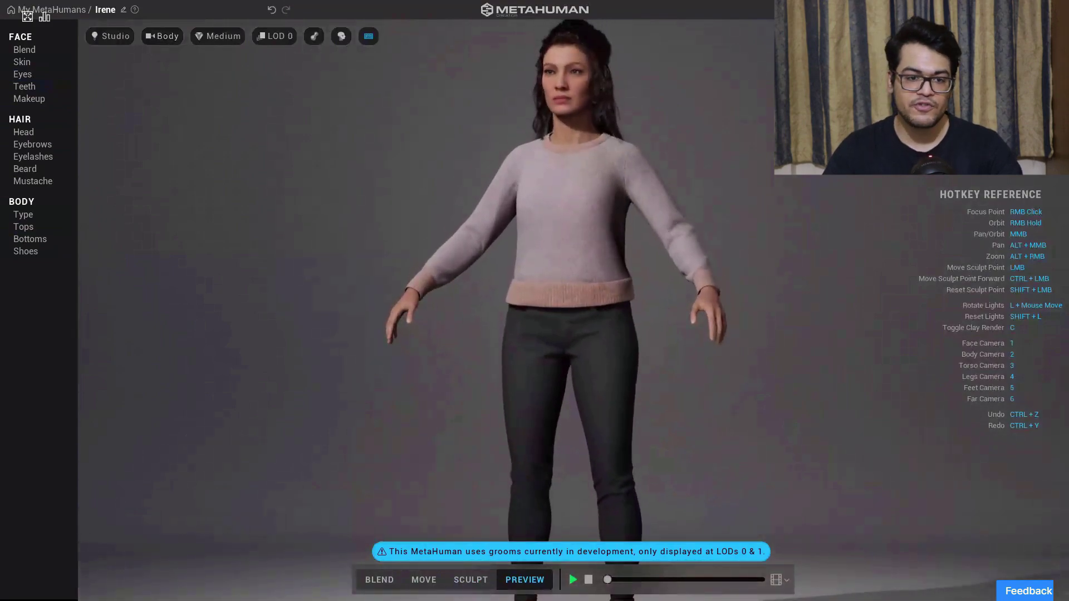
pyautogui.click(162, 36)
pyautogui.click(152, 133)
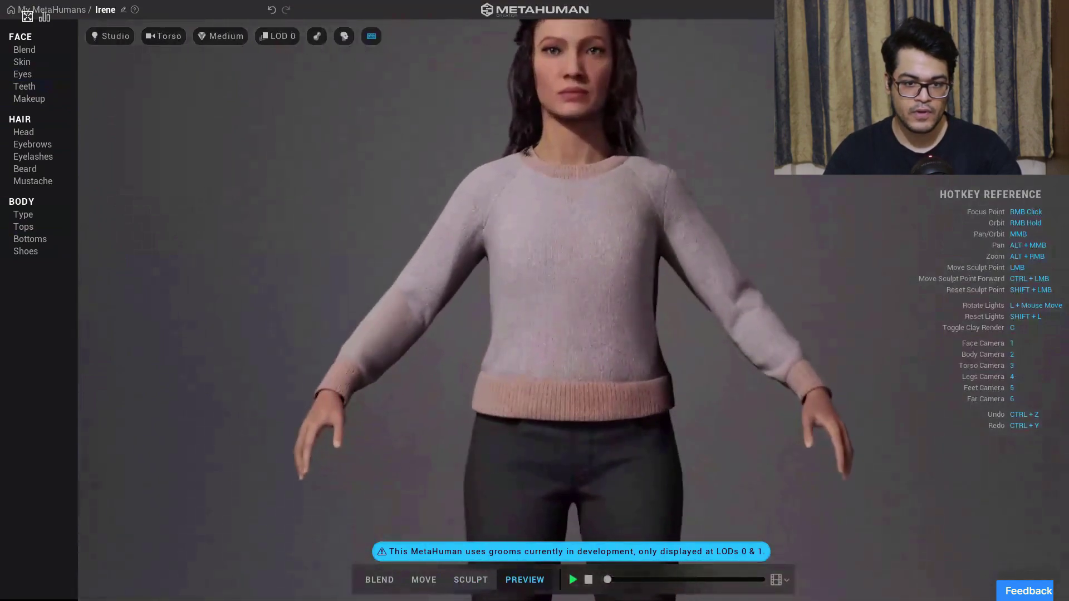
pyautogui.click(163, 36)
pyautogui.click(151, 145)
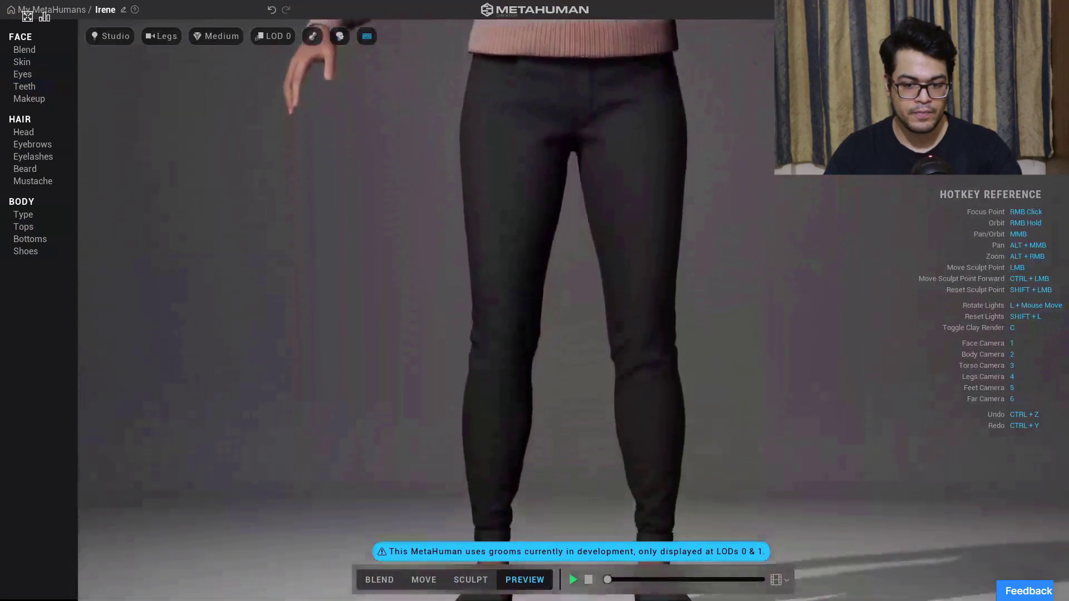
pyautogui.click(161, 36)
pyautogui.click(152, 172)
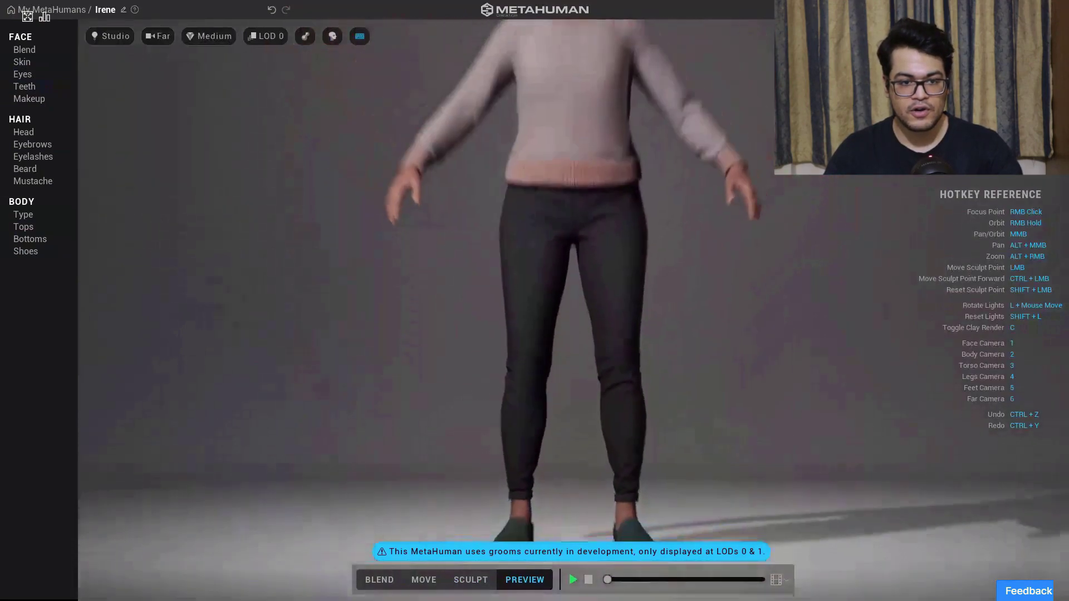
pyautogui.click(161, 35)
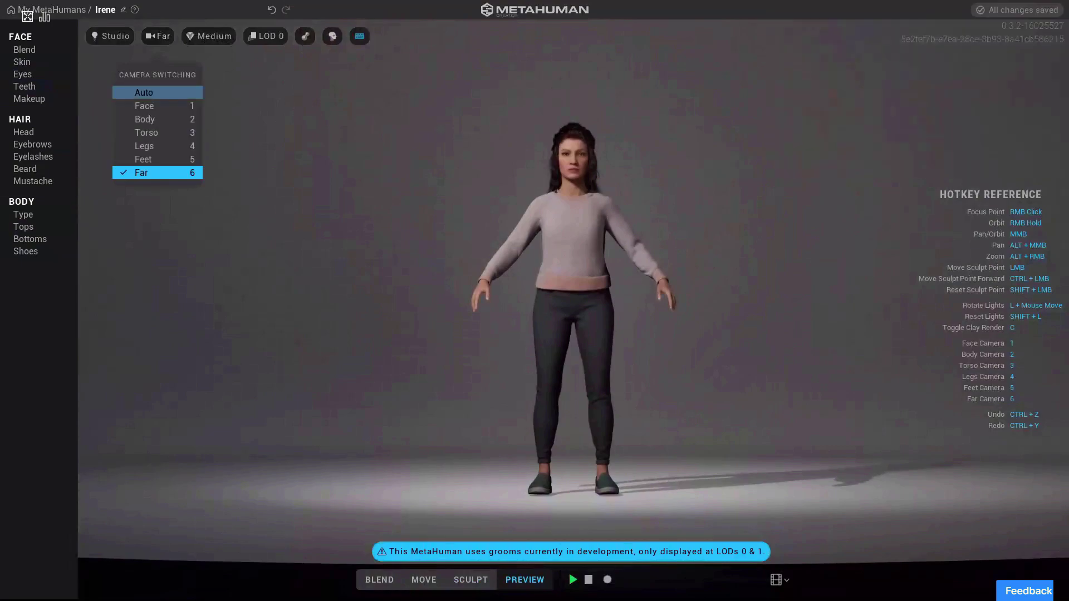
pyautogui.click(153, 92)
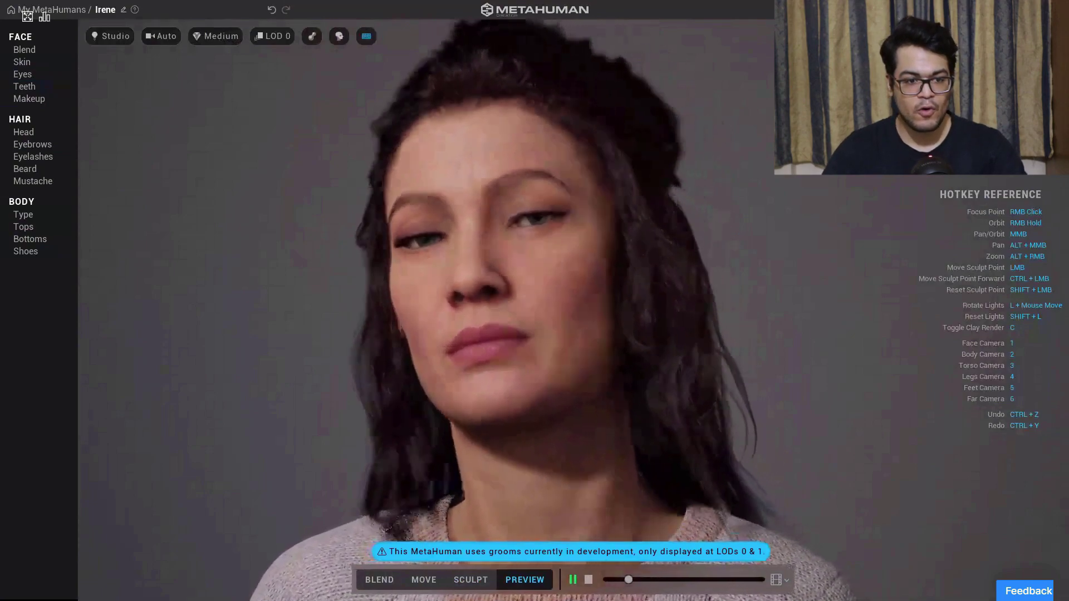
# Fill the three Blend slots with the blonde woman, the black-haired woman and the woman with bangs, and blend the eye region slightly.
pyautogui.click(24, 50)
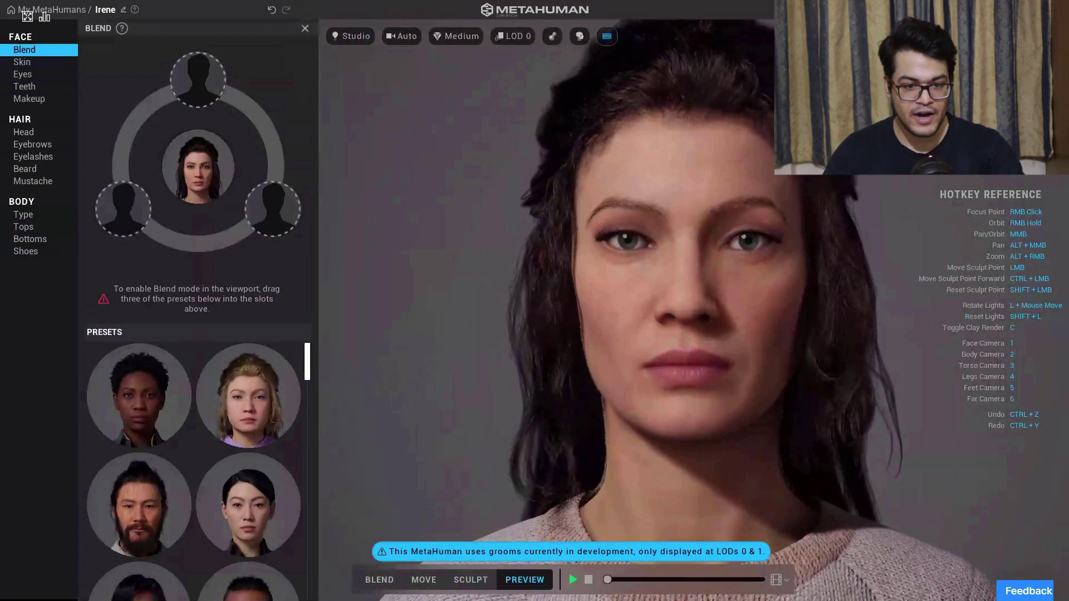
pyautogui.moveTo(257, 413); pyautogui.dragTo(124, 209)
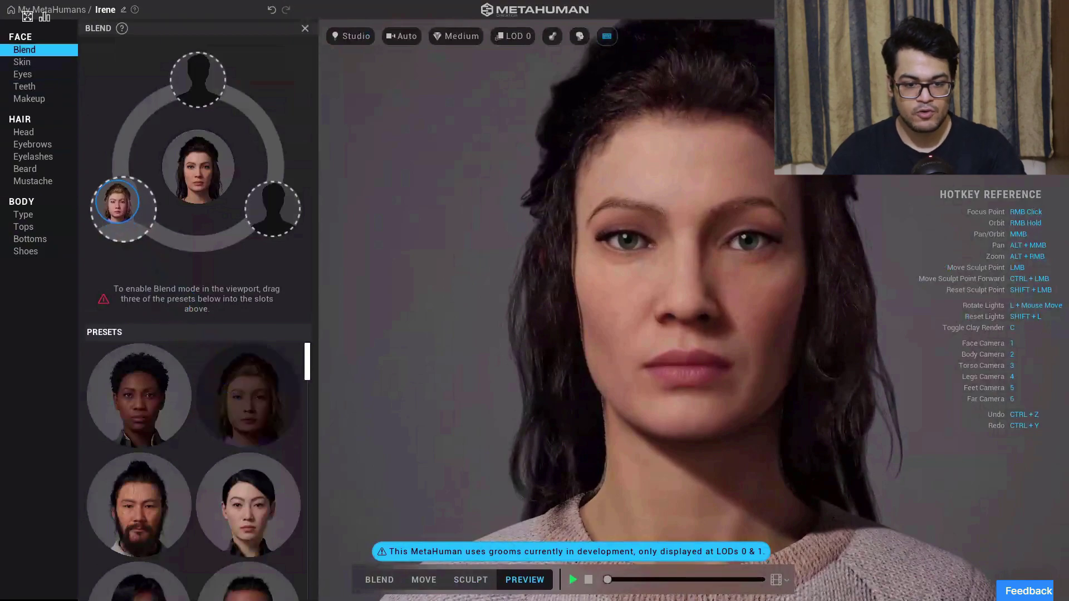
pyautogui.moveTo(238, 491); pyautogui.dragTo(274, 211)
pyautogui.scroll(-1, 263, 499)
pyautogui.scroll(-3, 265, 497)
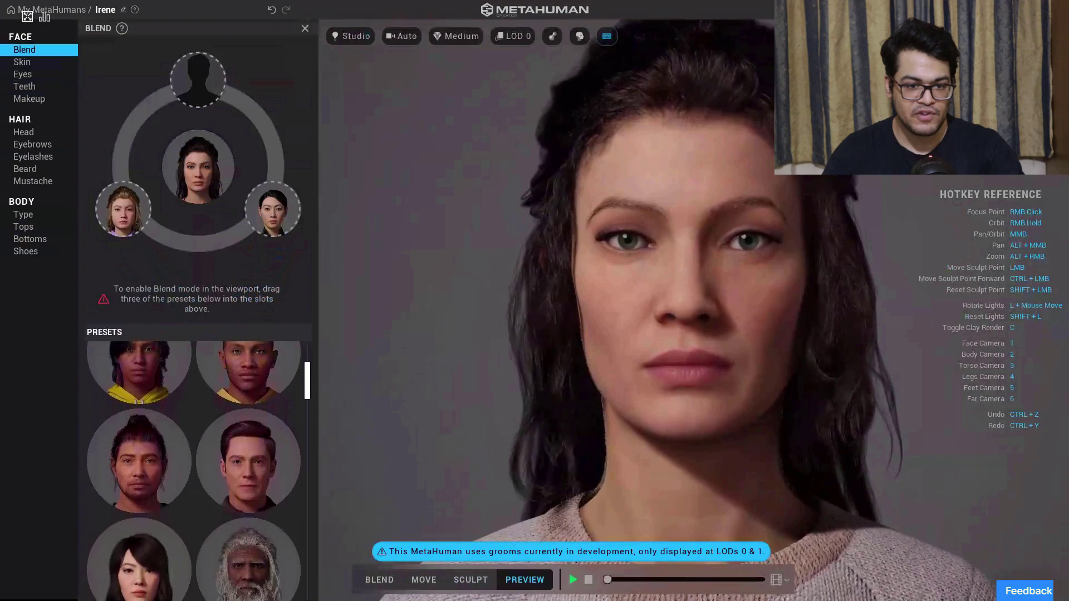
pyautogui.moveTo(139, 490); pyautogui.dragTo(197, 80)
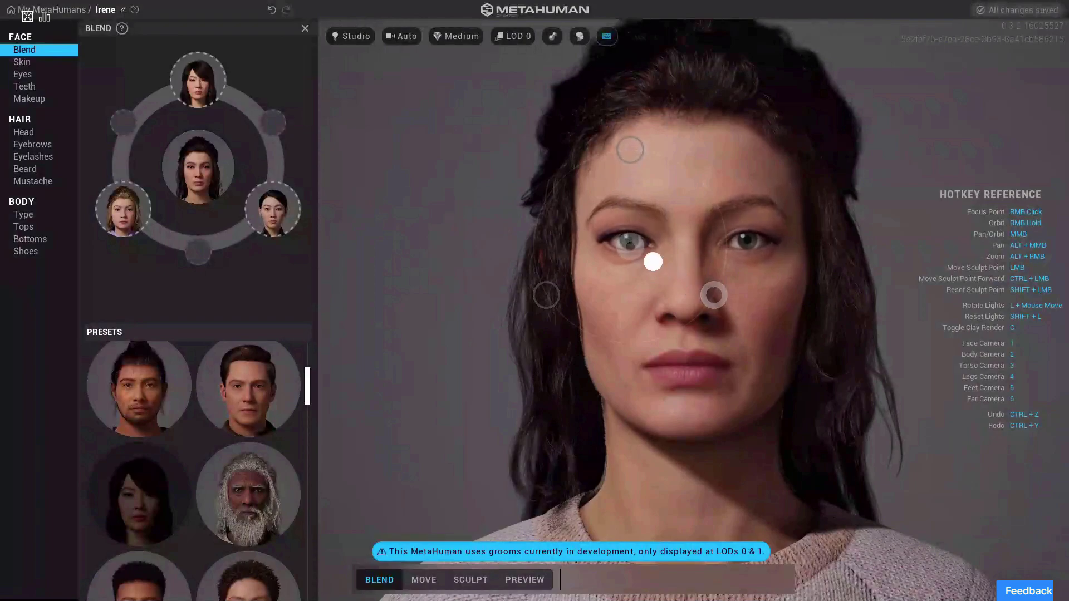
pyautogui.moveTo(653, 262); pyautogui.dragTo(630, 245)
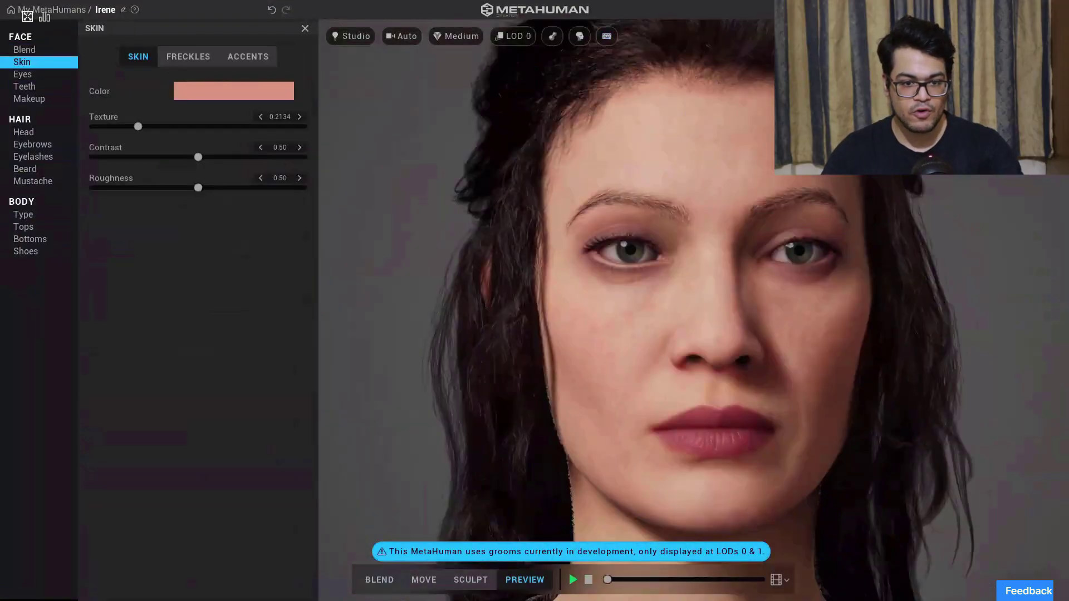
# Adjust the skin color slightly to a light peach tone.
pyautogui.click(234, 91)
pyautogui.moveTo(212, 150)
pyautogui.mouseDown()
pyautogui.moveTo(226, 136)
pyautogui.moveTo(195, 167)
pyautogui.moveTo(250, 158)
pyautogui.moveTo(210, 179)
pyautogui.moveTo(234, 175)
pyautogui.moveTo(206, 146)
pyautogui.moveTo(234, 151)
pyautogui.mouseUp()
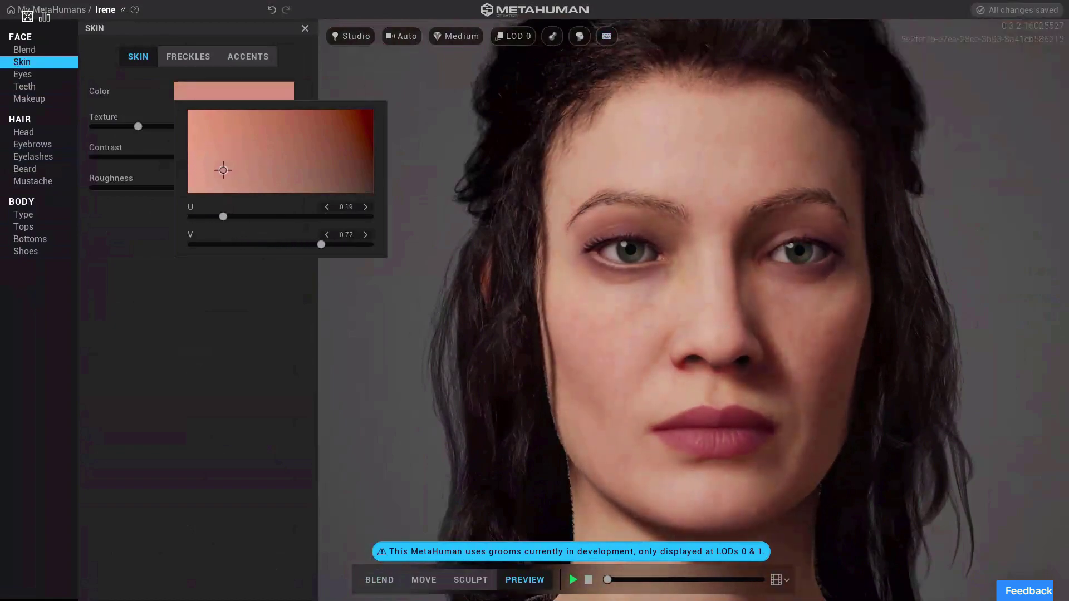
pyautogui.press('Escape')
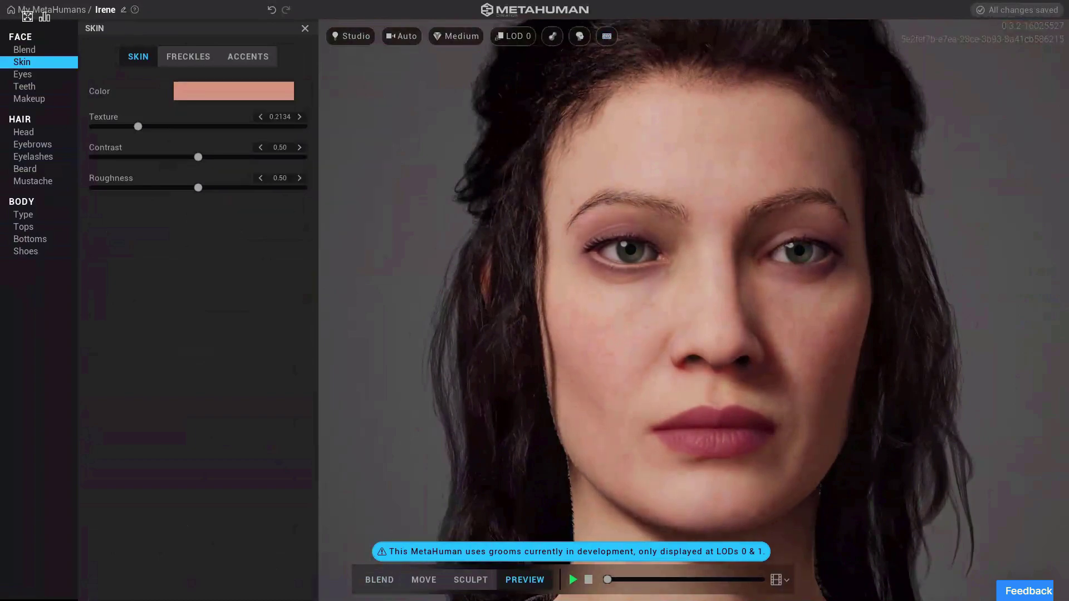
# Try the first and third freckle patterns on the skin, and apply the second pattern.
pyautogui.click(188, 57)
pyautogui.click(126, 228)
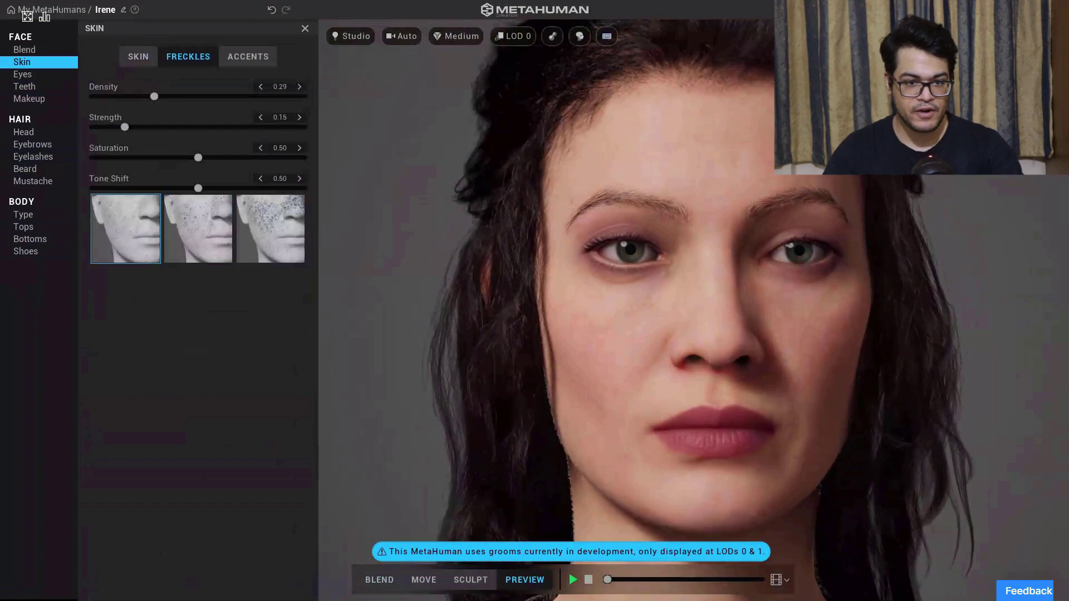
pyautogui.click(270, 229)
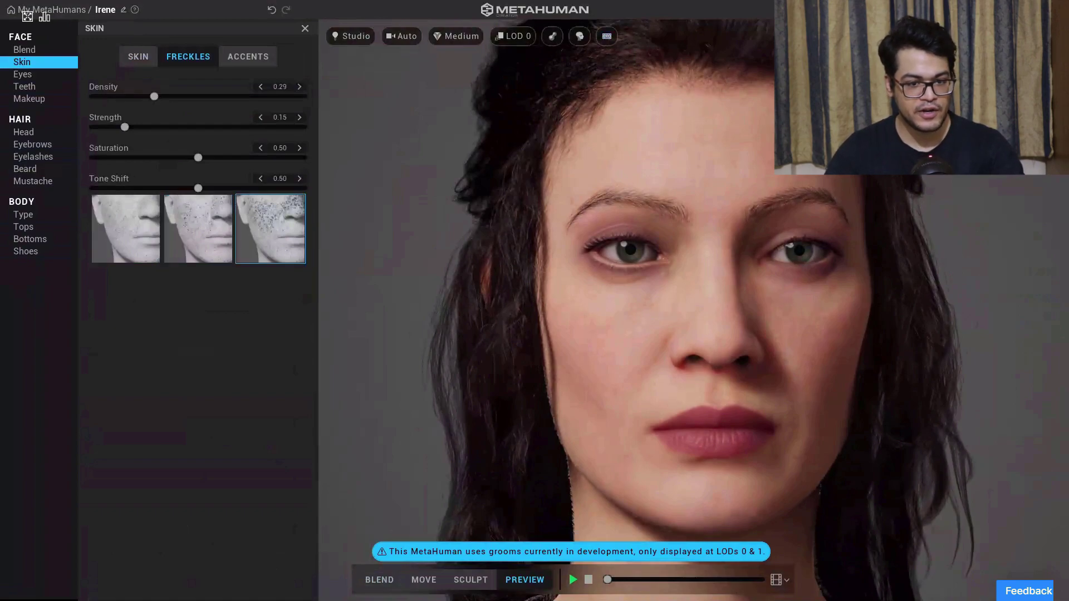
pyautogui.click(198, 229)
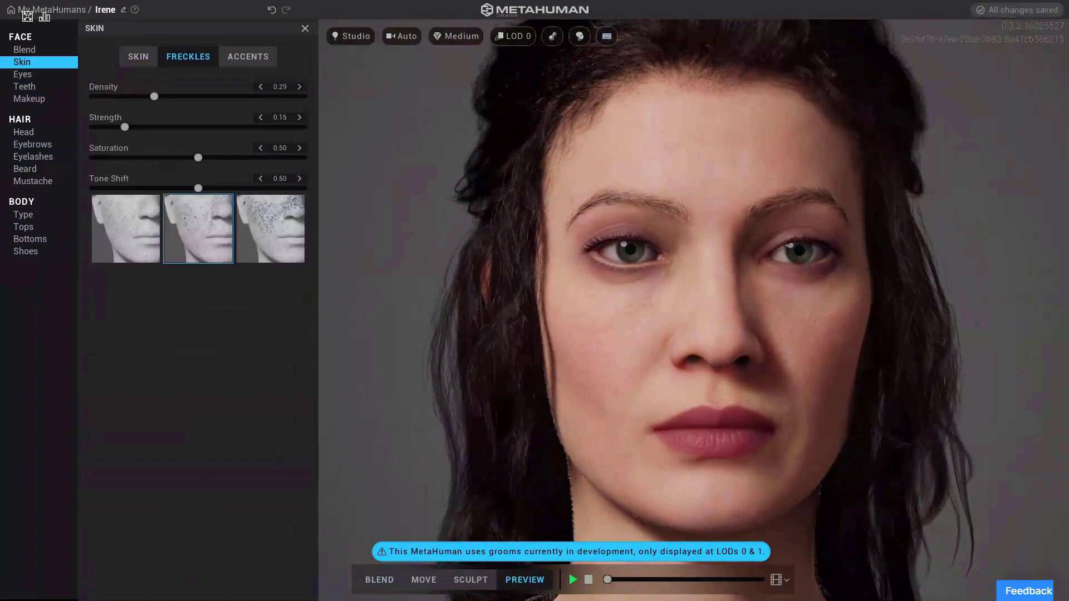
# Try a stronger redness on the forehead skin accent, and reset all accents.
pyautogui.click(248, 56)
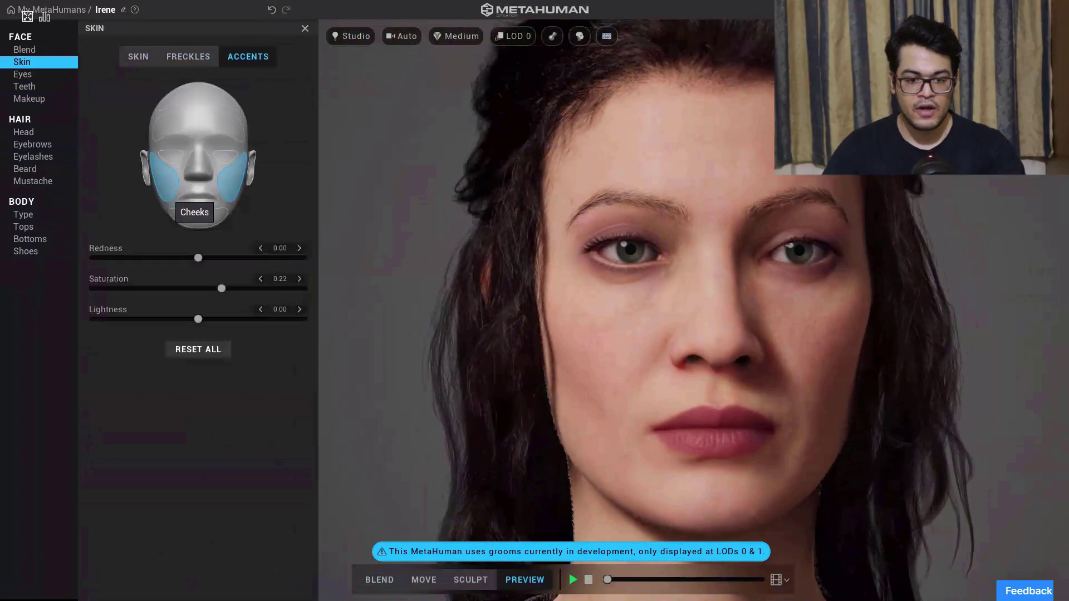
pyautogui.click(201, 218)
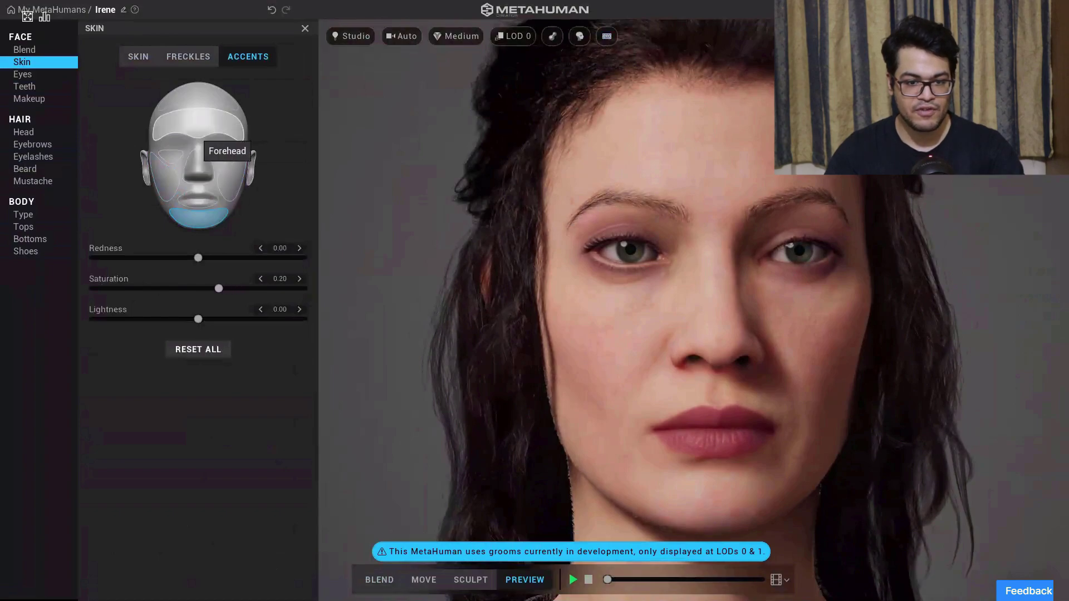
pyautogui.click(204, 127)
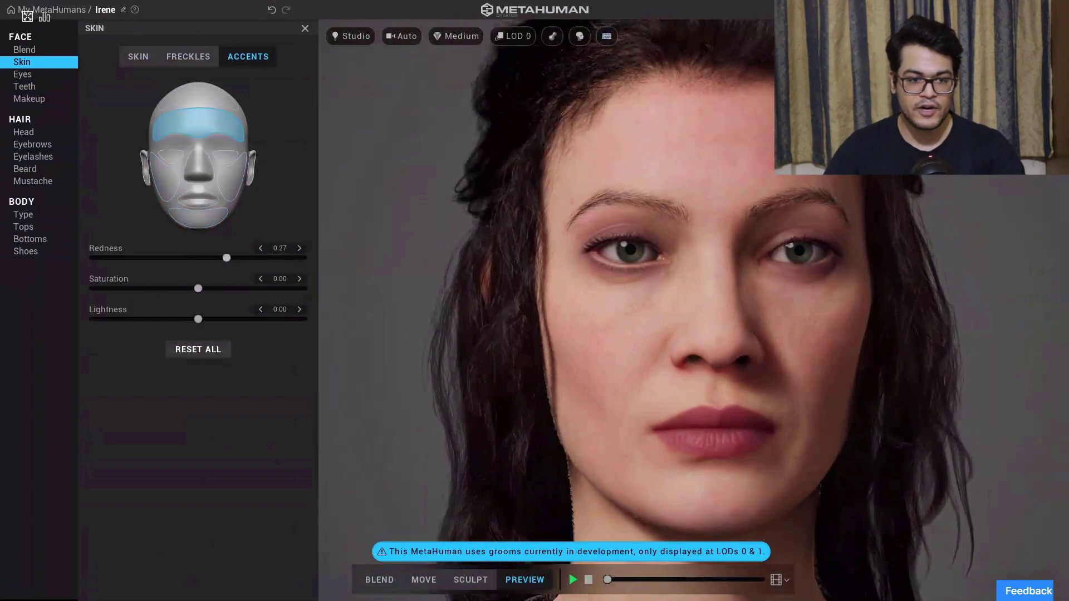
pyautogui.moveTo(188, 258); pyautogui.dragTo(271, 258)
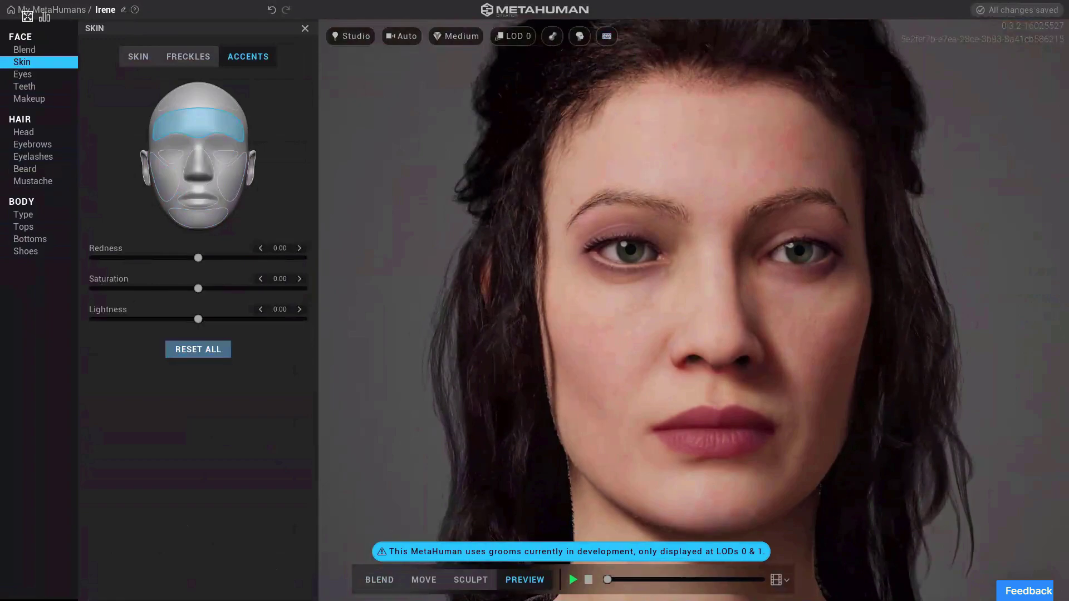
# Try the brown, amber and blue eye presets, and apply the pale blue preset at the end of the second row.
pyautogui.click(22, 74)
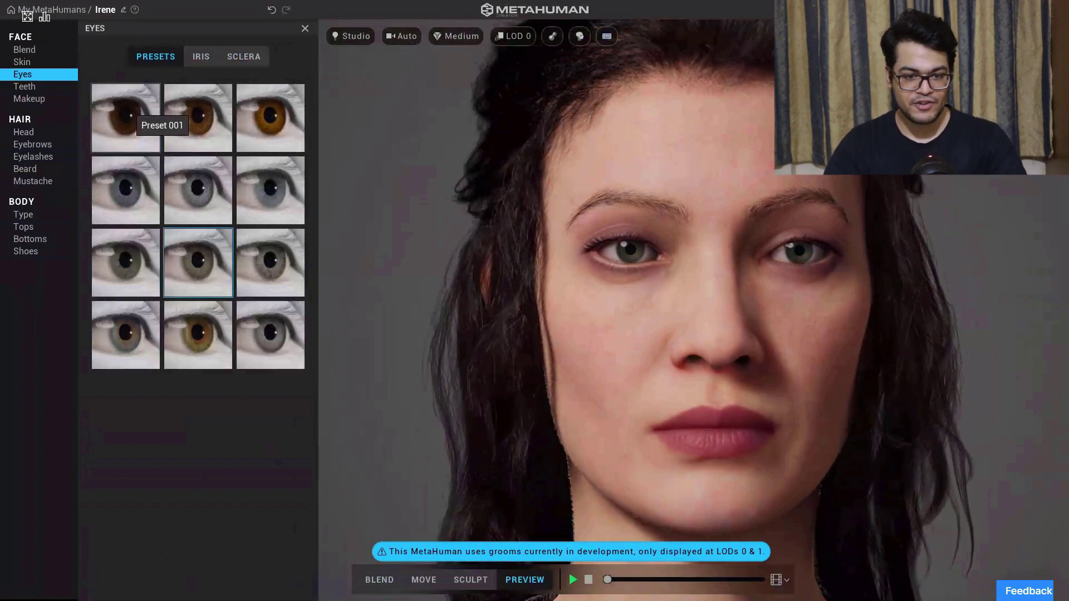
pyautogui.click(136, 114)
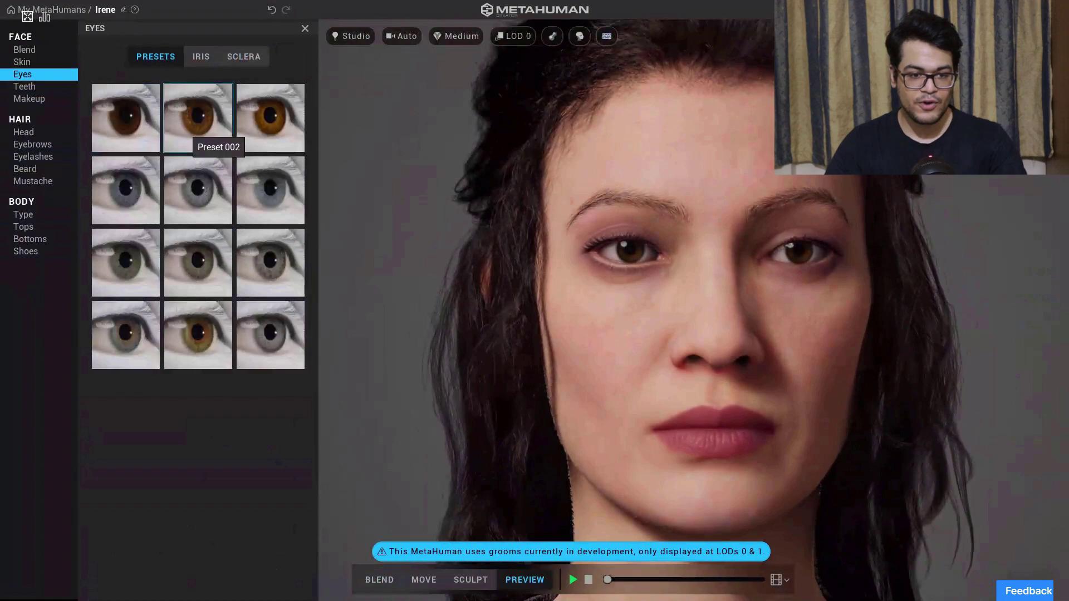
pyautogui.click(251, 135)
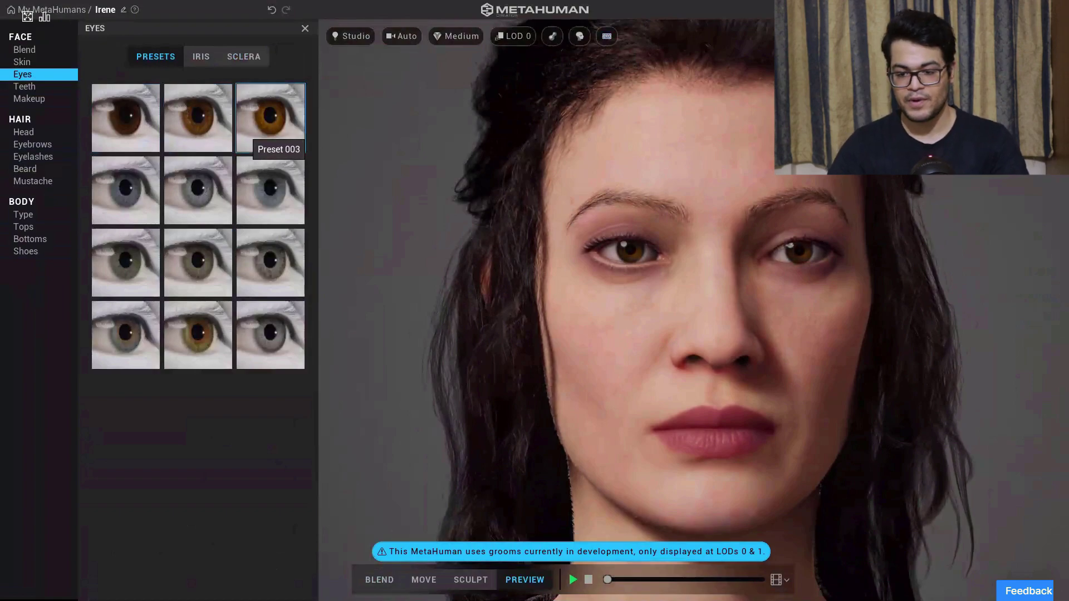
pyautogui.click(184, 187)
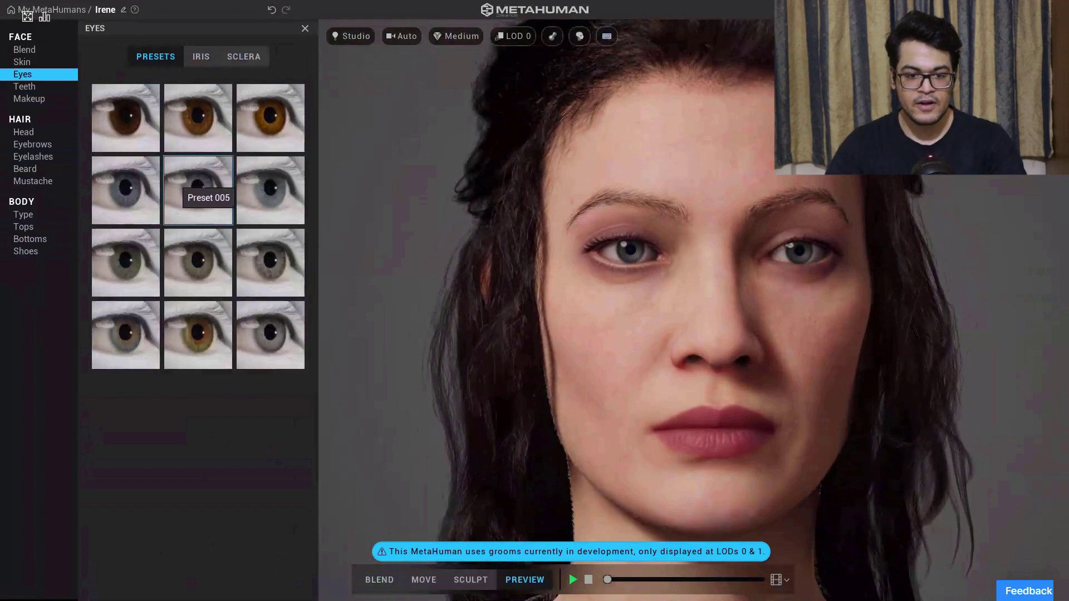
pyautogui.click(263, 190)
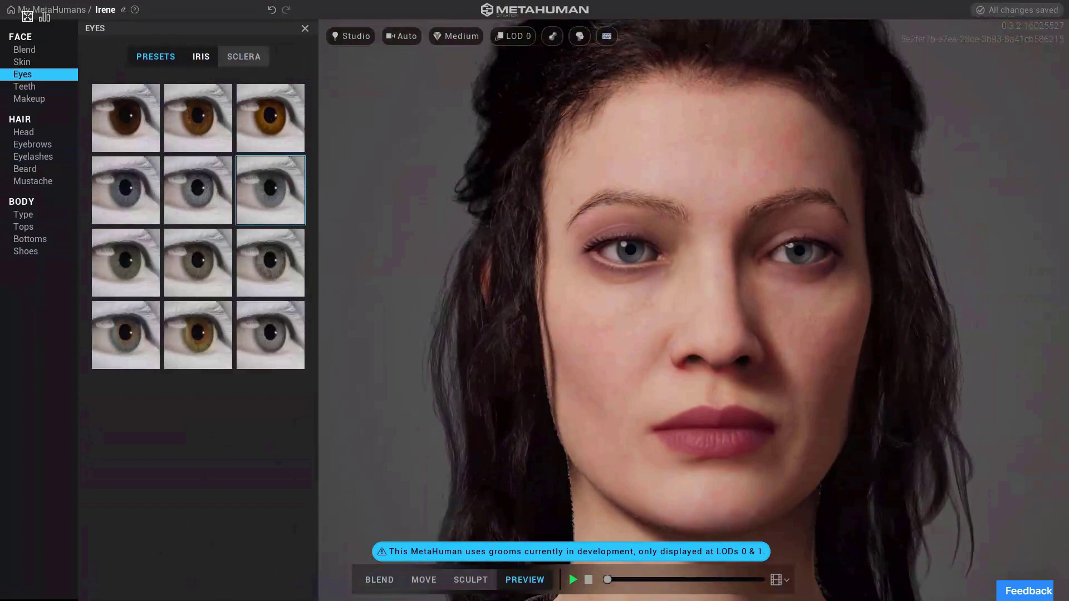
# Examine the iris settings for both eyes, including the base color and blend method options, and the sclera settings.
pyautogui.click(201, 56)
pyautogui.click(242, 92)
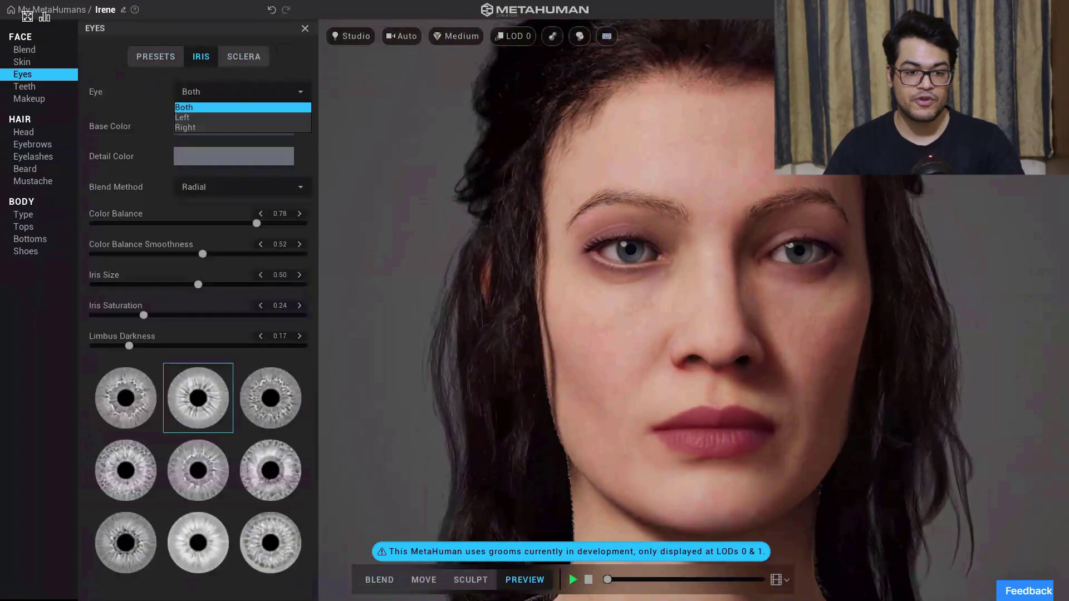
pyautogui.click(242, 108)
pyautogui.click(233, 127)
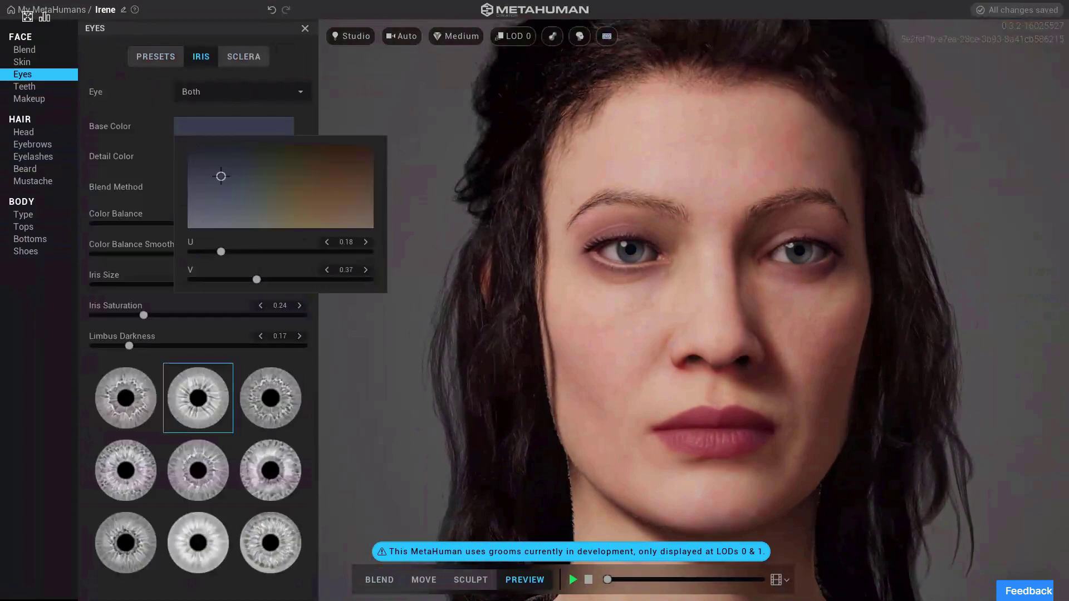
pyautogui.click(234, 126)
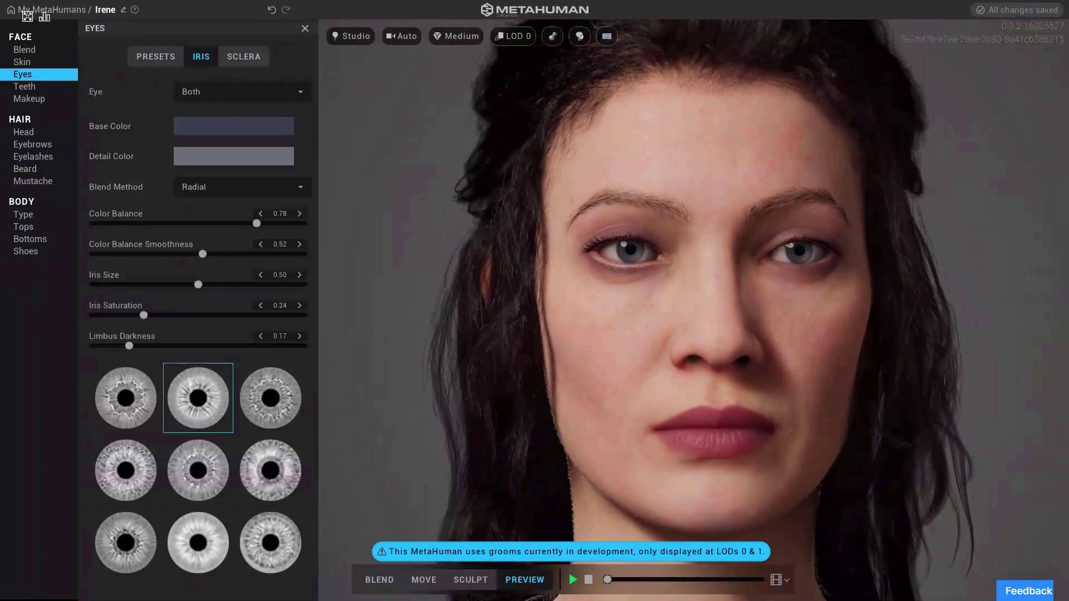
pyautogui.click(242, 187)
pyautogui.click(242, 187)
pyautogui.click(243, 56)
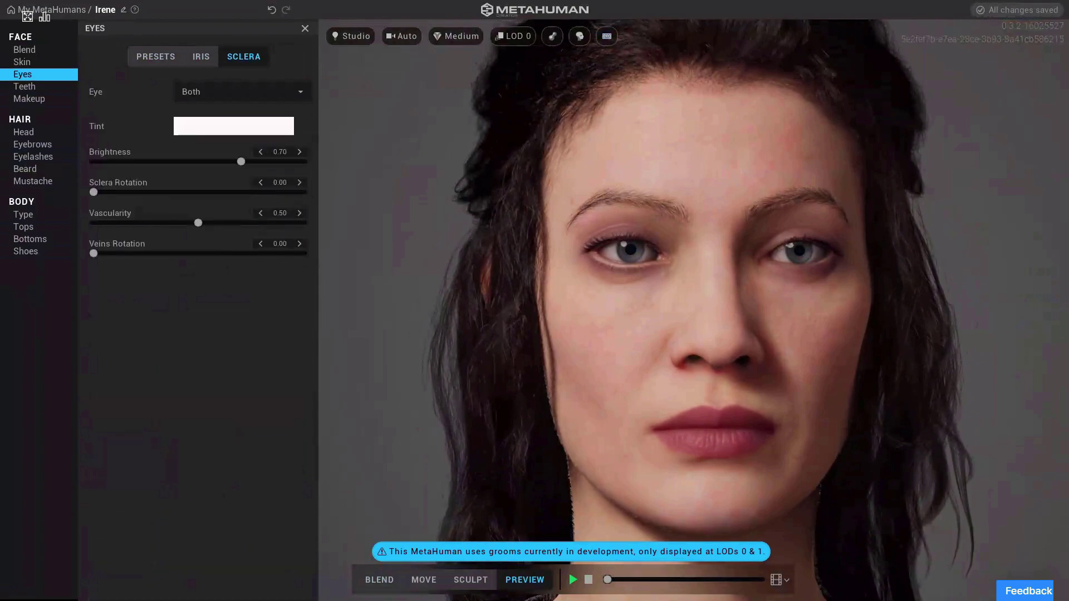
# Try reshaping the teeth with the control points on the dental model, setting Worn Down to 0.25.
pyautogui.click(25, 86)
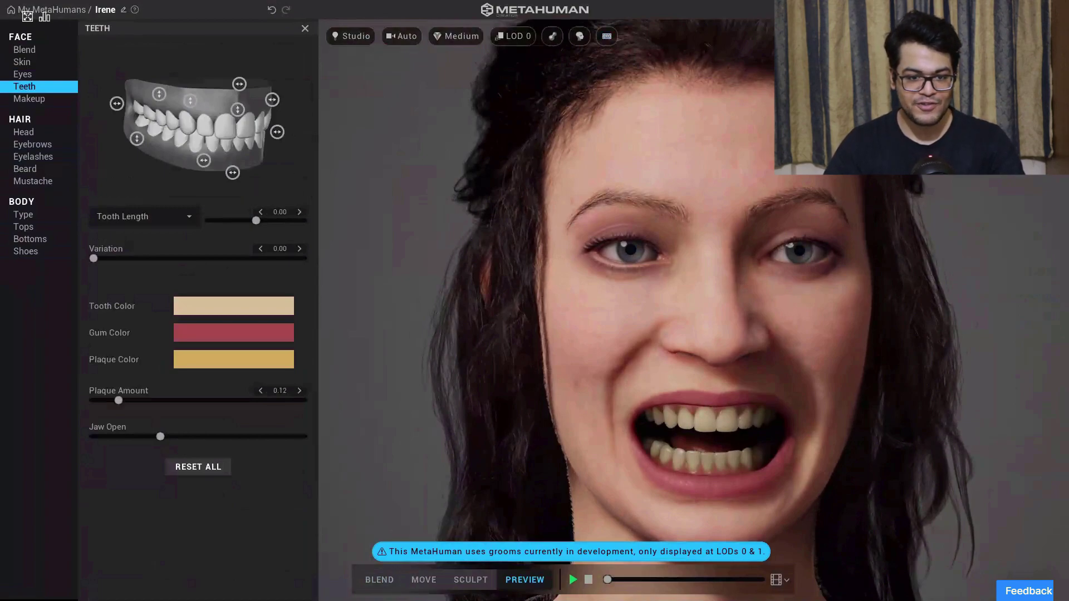
pyautogui.moveTo(232, 173)
pyautogui.mouseDown()
pyautogui.moveTo(250, 172)
pyautogui.moveTo(192, 160)
pyautogui.moveTo(218, 160)
pyautogui.mouseUp()
pyautogui.moveTo(238, 110); pyautogui.dragTo(262, 100)
pyautogui.click(137, 138)
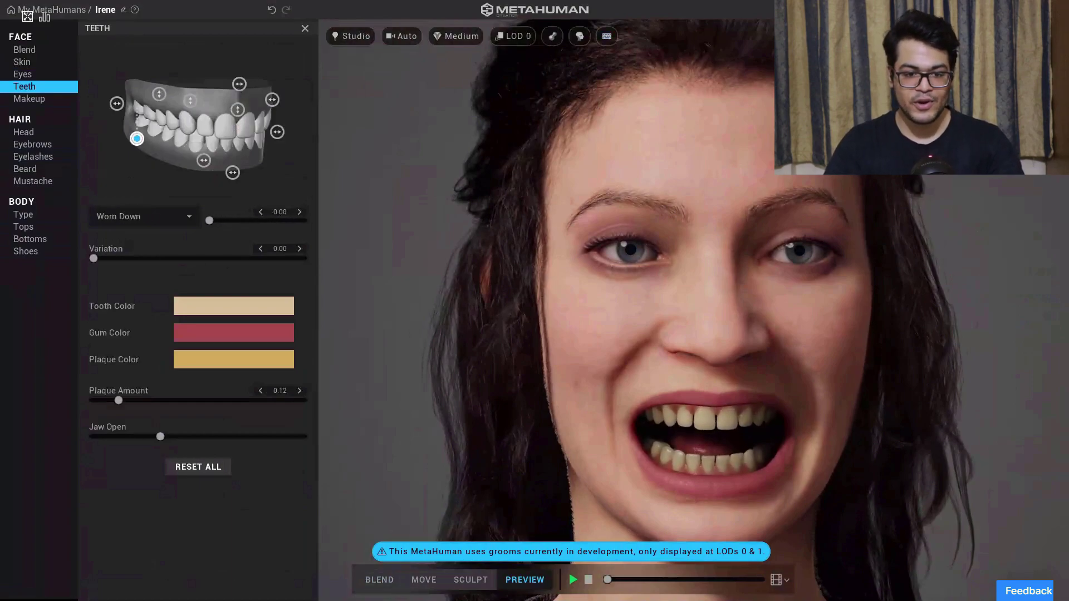
pyautogui.moveTo(137, 138)
pyautogui.mouseDown()
pyautogui.moveTo(137, 112)
pyautogui.moveTo(137, 130)
pyautogui.mouseUp()
# Try a lighter tooth color, a plaque amount of 0.00 and a slightly less open jaw, and reset all teeth settings.
pyautogui.click(234, 306)
pyautogui.click(215, 391)
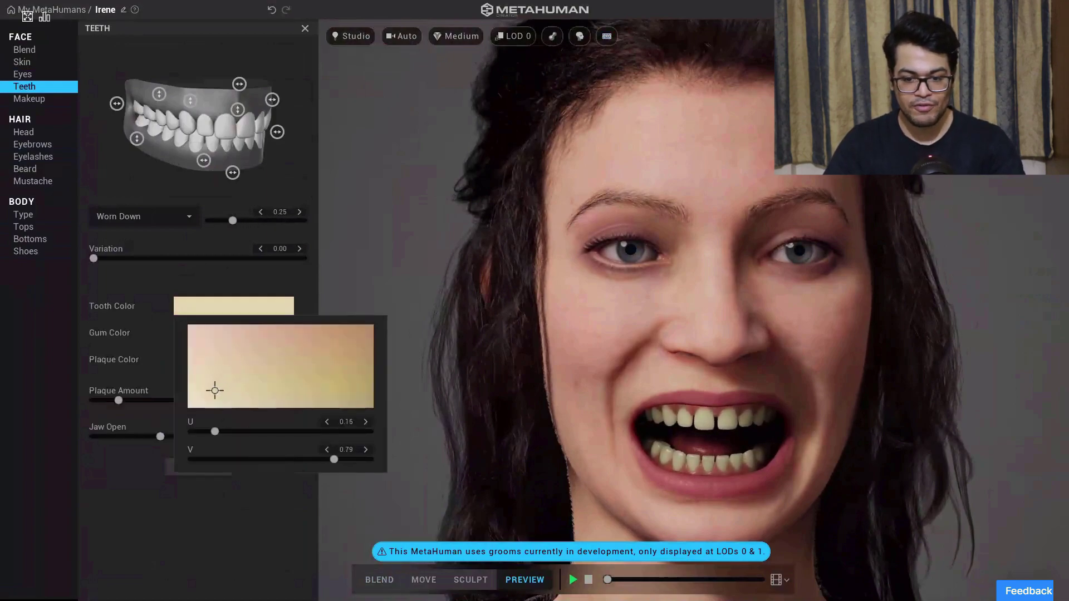
pyautogui.press('Escape')
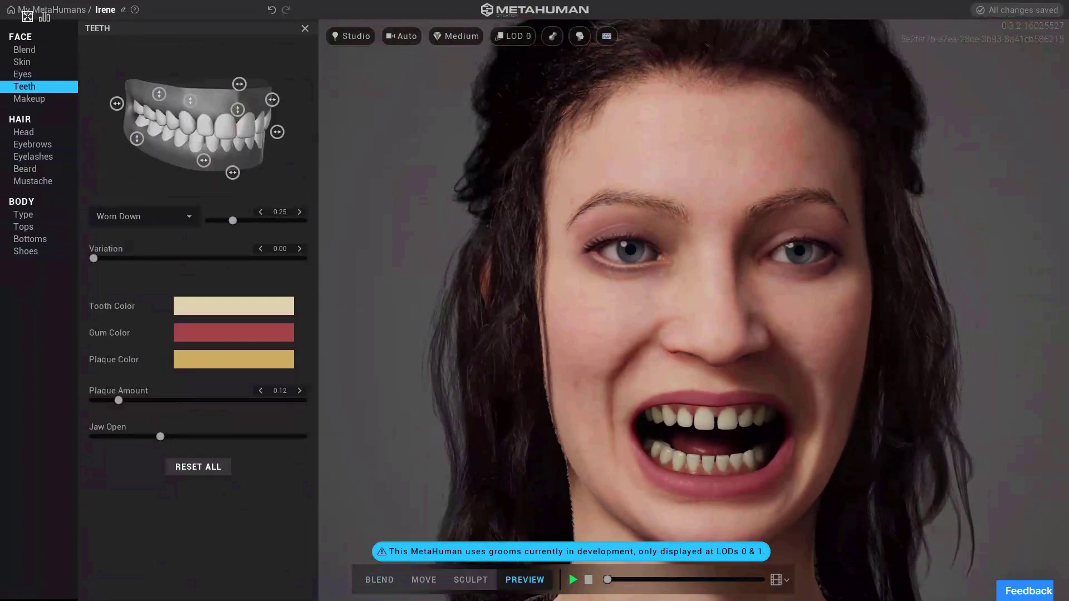
pyautogui.moveTo(160, 436)
pyautogui.mouseDown()
pyautogui.moveTo(234, 436)
pyautogui.moveTo(93, 437)
pyautogui.moveTo(167, 436)
pyautogui.moveTo(150, 437)
pyautogui.mouseUp()
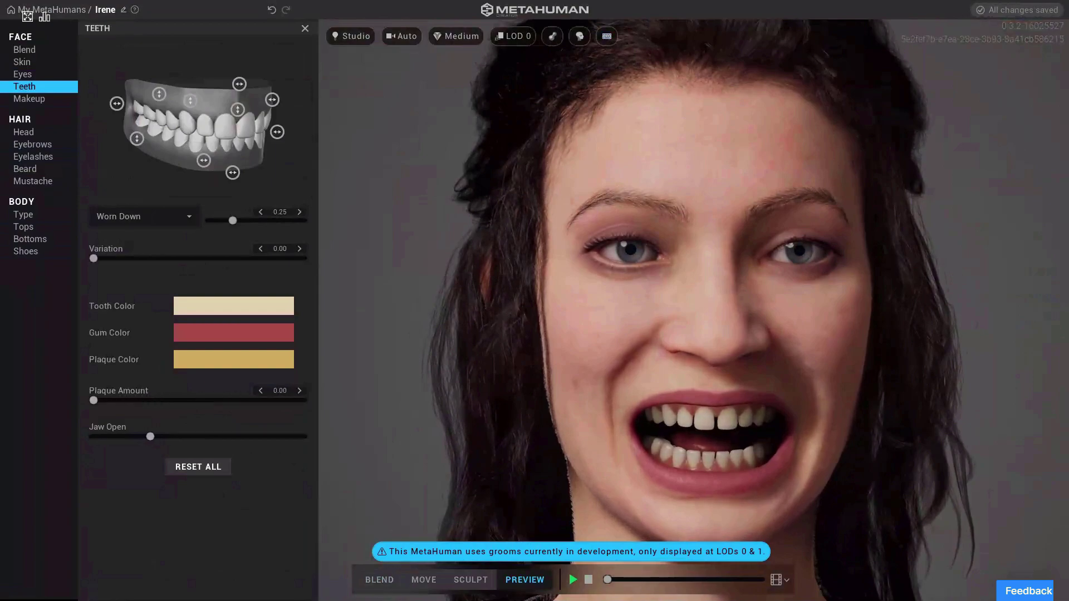
pyautogui.click(198, 466)
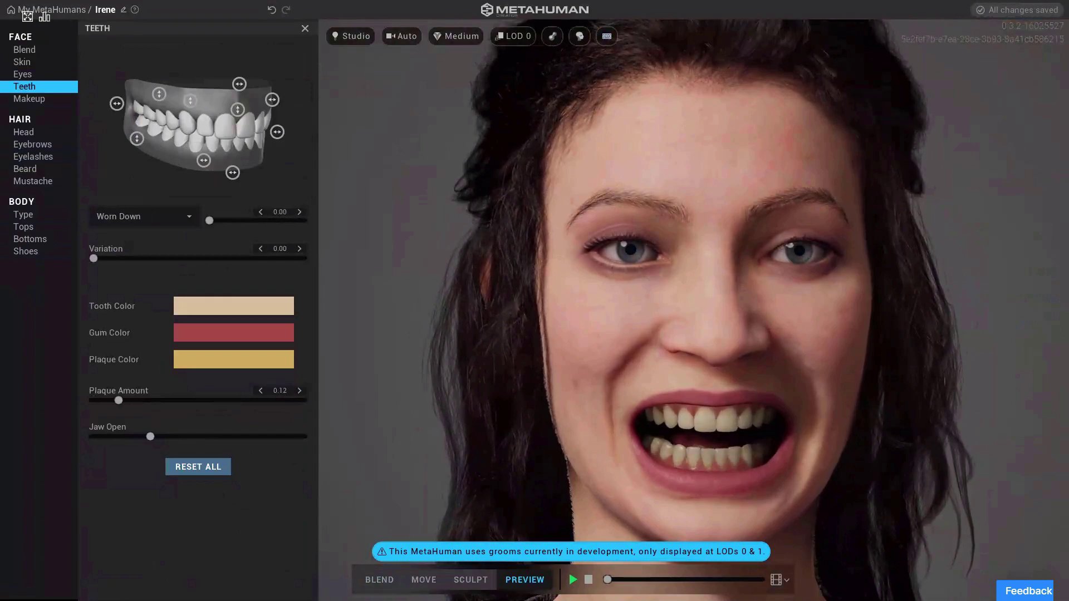
# Try several eye makeup styles, including Soft Smokey and Dramatic Smudge, and apply the first style in the last row in dark red 280000.
pyautogui.click(29, 99)
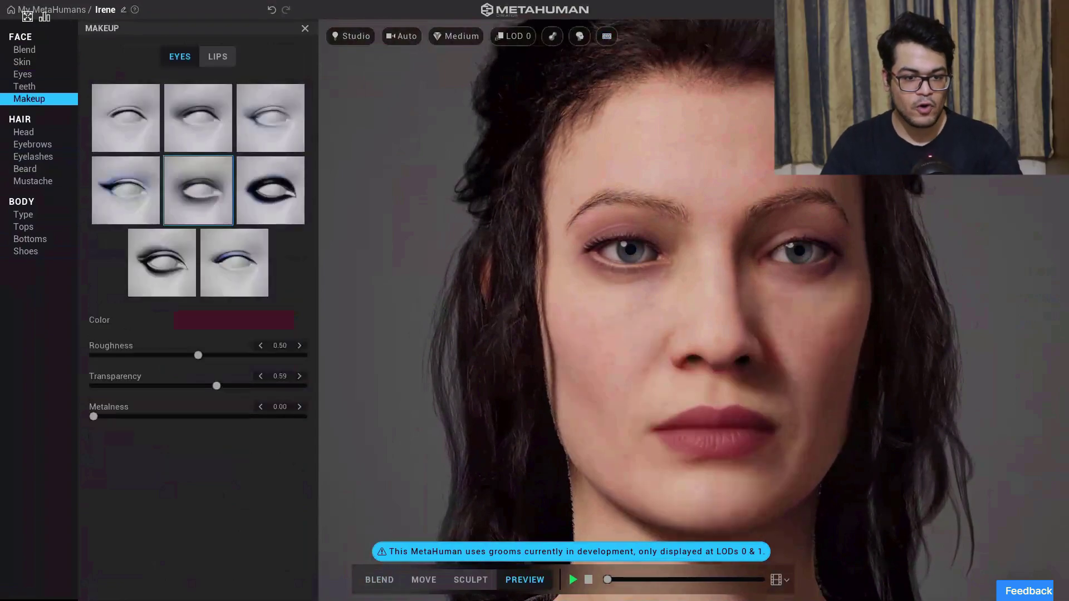
pyautogui.click(154, 118)
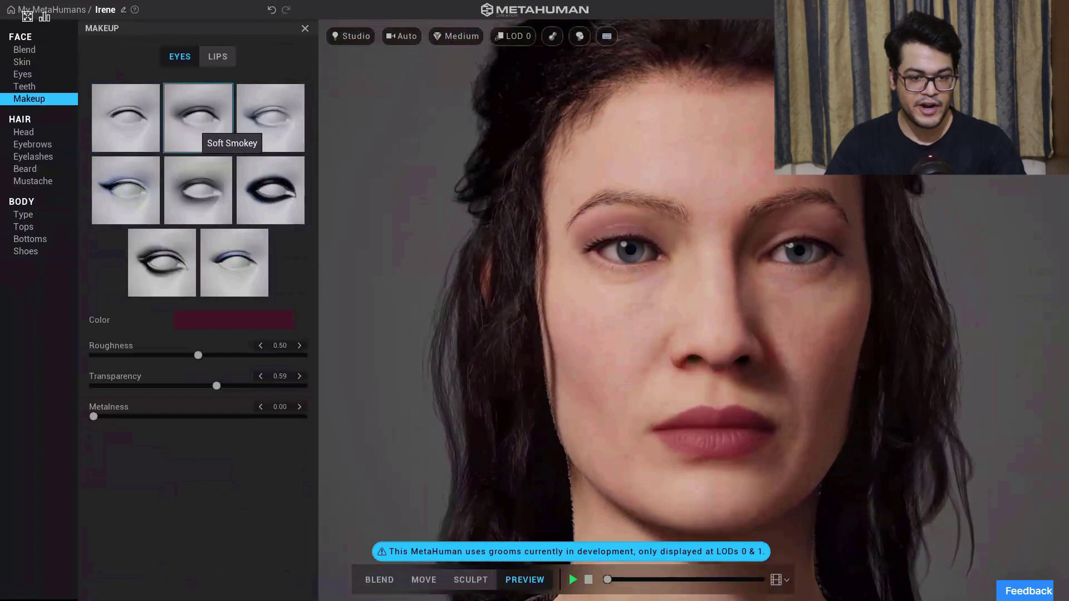
pyautogui.click(265, 132)
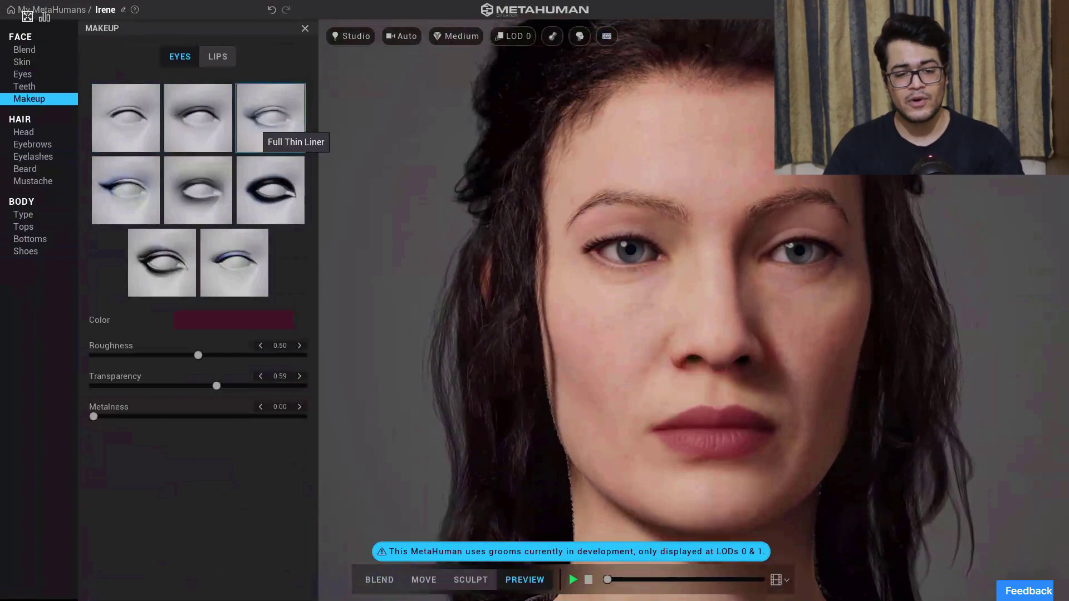
pyautogui.click(119, 192)
pyautogui.click(198, 189)
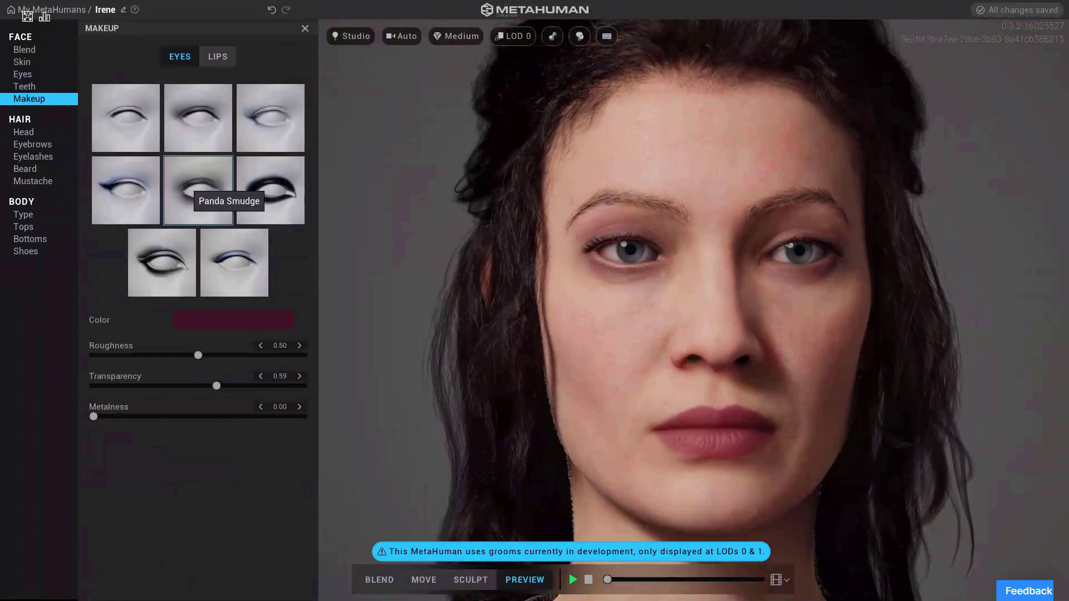
pyautogui.click(270, 189)
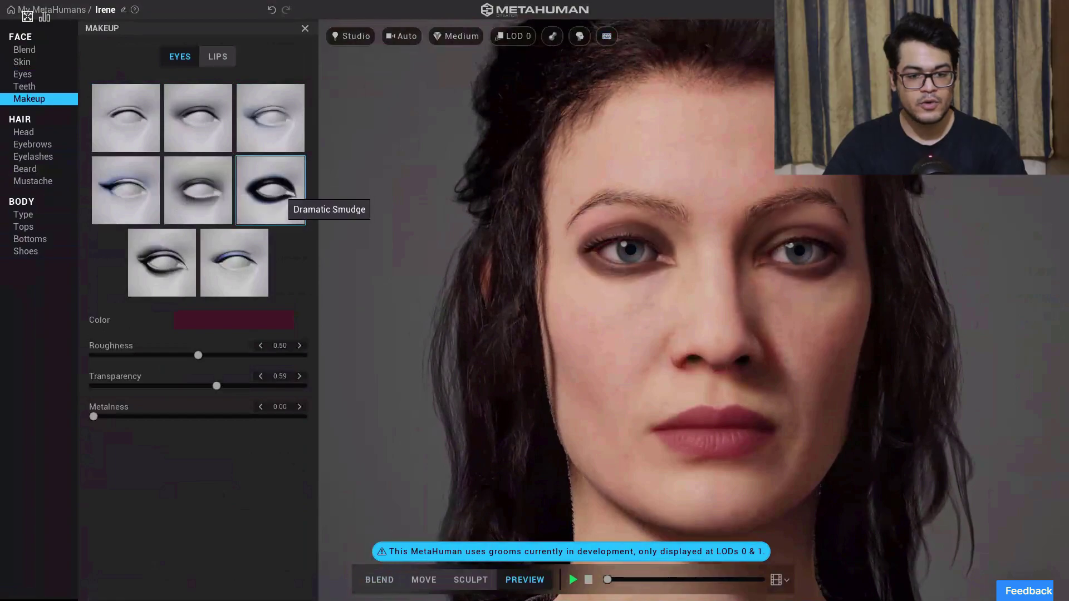
pyautogui.click(155, 280)
pyautogui.click(224, 320)
pyautogui.moveTo(234, 390); pyautogui.dragTo(188, 411)
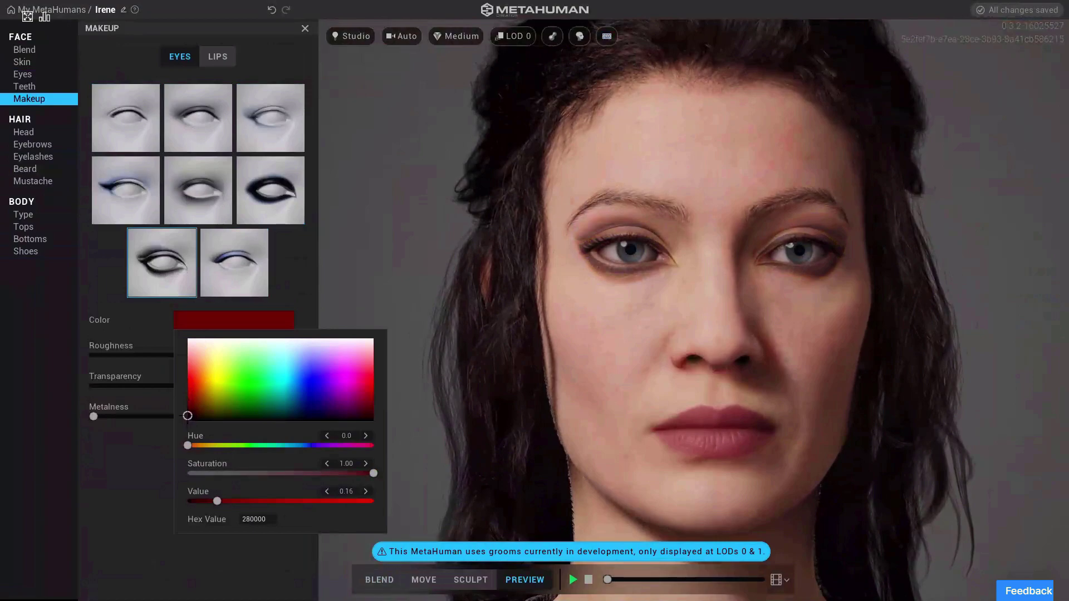
# Try the other eye makeup styles, including Thin Liner, Panda Smudge and Classic Bar, and reselect the first style in the last row.
pyautogui.click(125, 199)
pyautogui.click(124, 121)
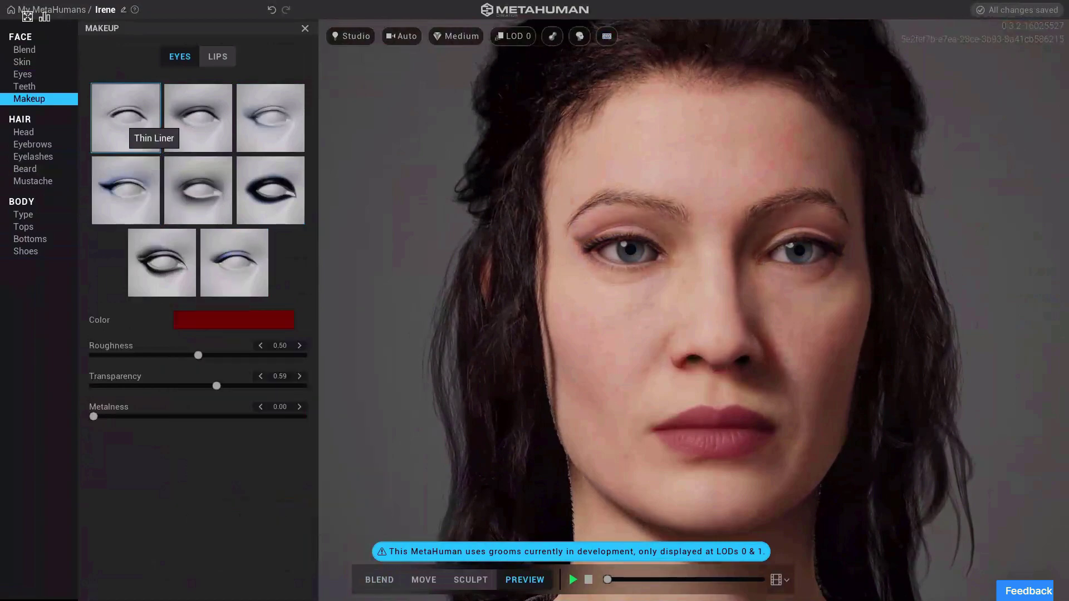
pyautogui.click(206, 136)
pyautogui.click(269, 134)
pyautogui.click(263, 193)
pyautogui.click(204, 199)
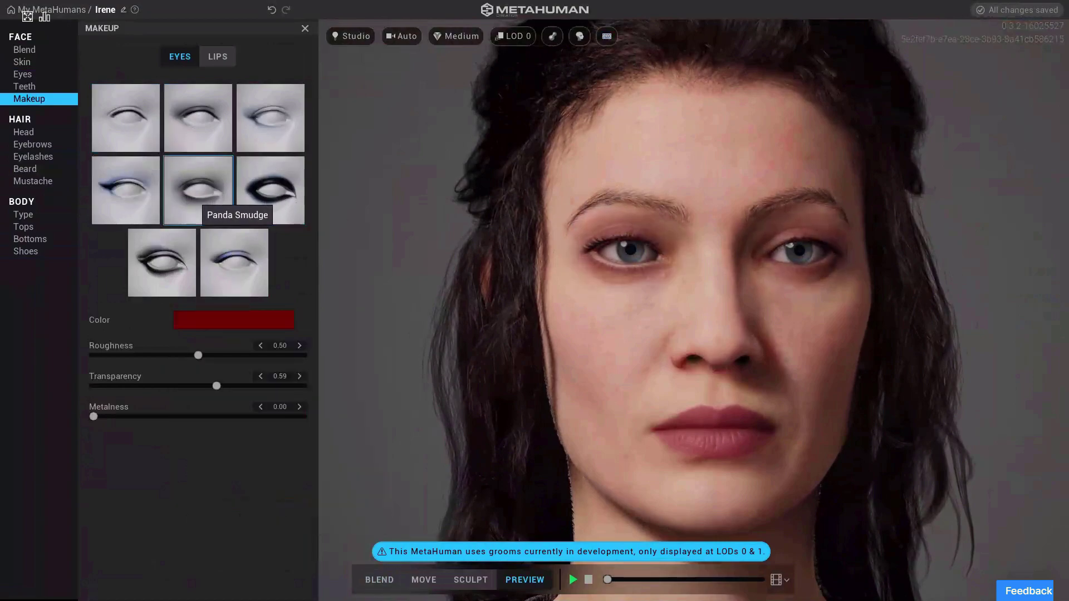
pyautogui.click(166, 263)
pyautogui.click(237, 271)
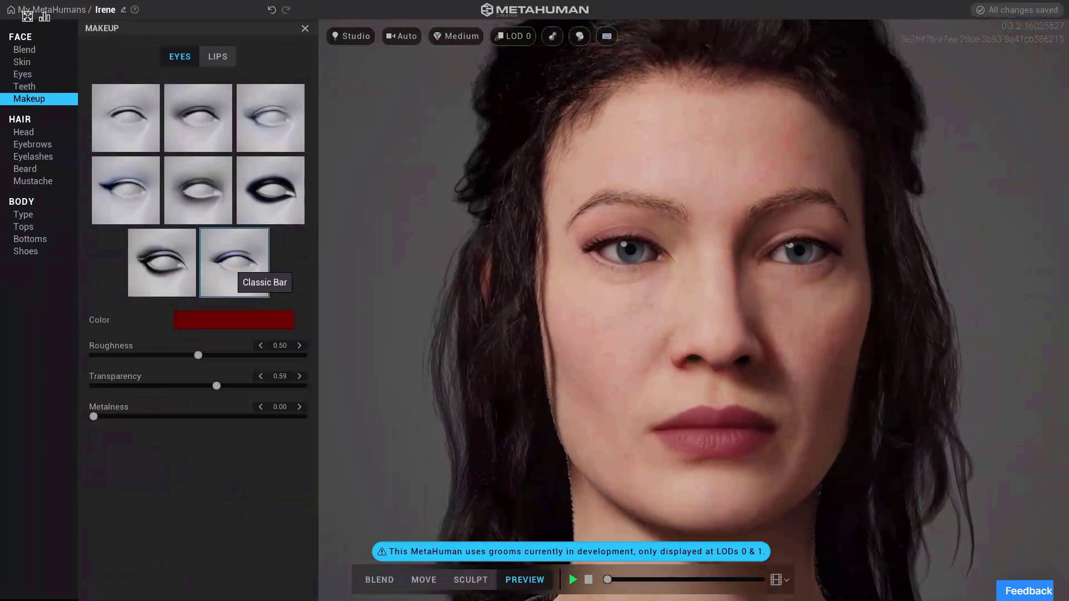
pyautogui.click(192, 268)
# Try the three lip makeup styles, including Hollywood, and return to the first one.
pyautogui.click(218, 56)
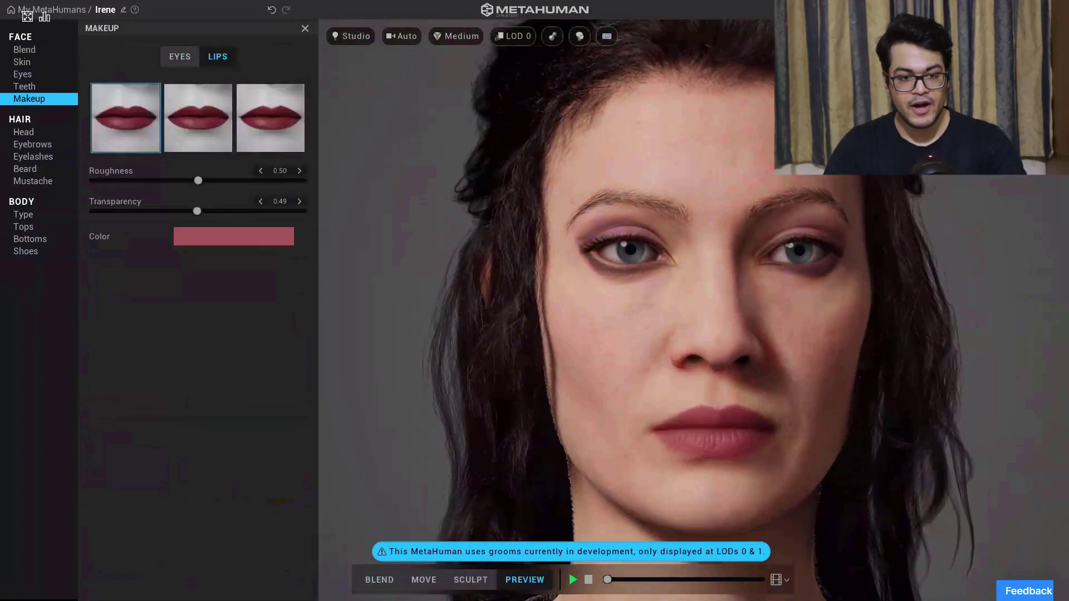
pyautogui.click(211, 121)
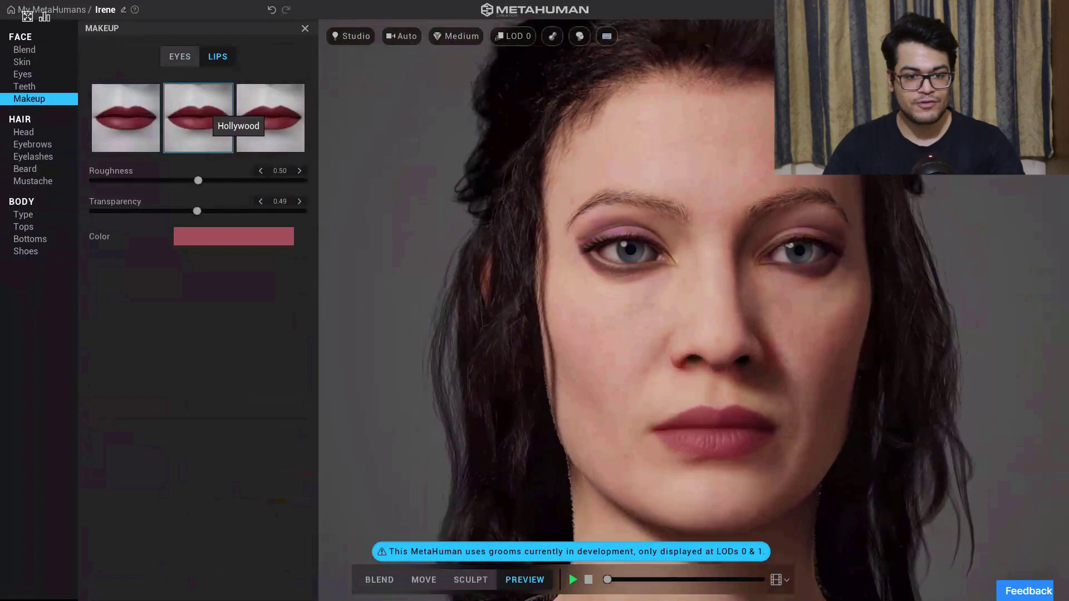
pyautogui.click(272, 132)
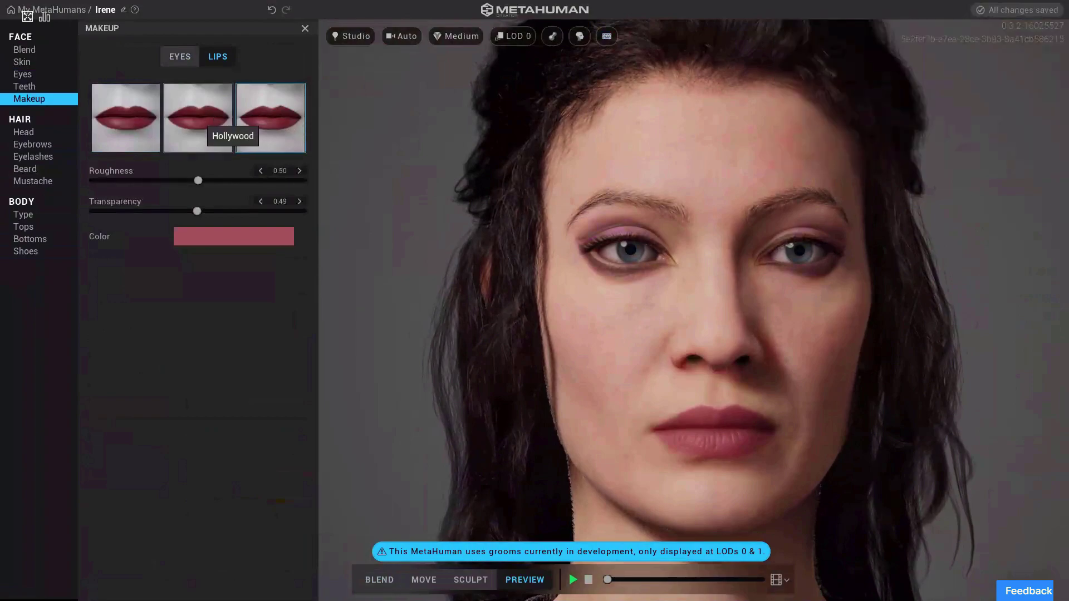
pyautogui.click(210, 124)
pyautogui.click(133, 117)
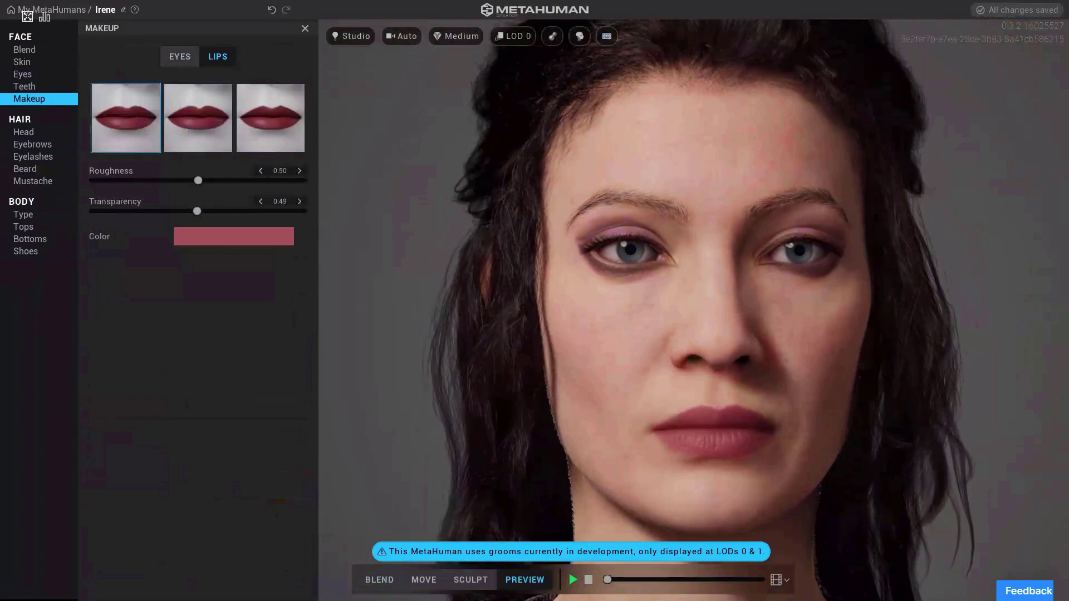
# Set the lip color to dark pink 470C18, with hue 348.1, saturation 0.83 and value 0.28.
pyautogui.click(234, 237)
pyautogui.moveTo(232, 295)
pyautogui.mouseDown()
pyautogui.moveTo(311, 298)
pyautogui.moveTo(352, 322)
pyautogui.moveTo(355, 311)
pyautogui.moveTo(346, 291)
pyautogui.moveTo(212, 294)
pyautogui.moveTo(207, 307)
pyautogui.moveTo(225, 338)
pyautogui.moveTo(255, 339)
pyautogui.moveTo(219, 315)
pyautogui.moveTo(206, 278)
pyautogui.moveTo(350, 276)
pyautogui.moveTo(352, 302)
pyautogui.moveTo(372, 325)
pyautogui.mouseUp()
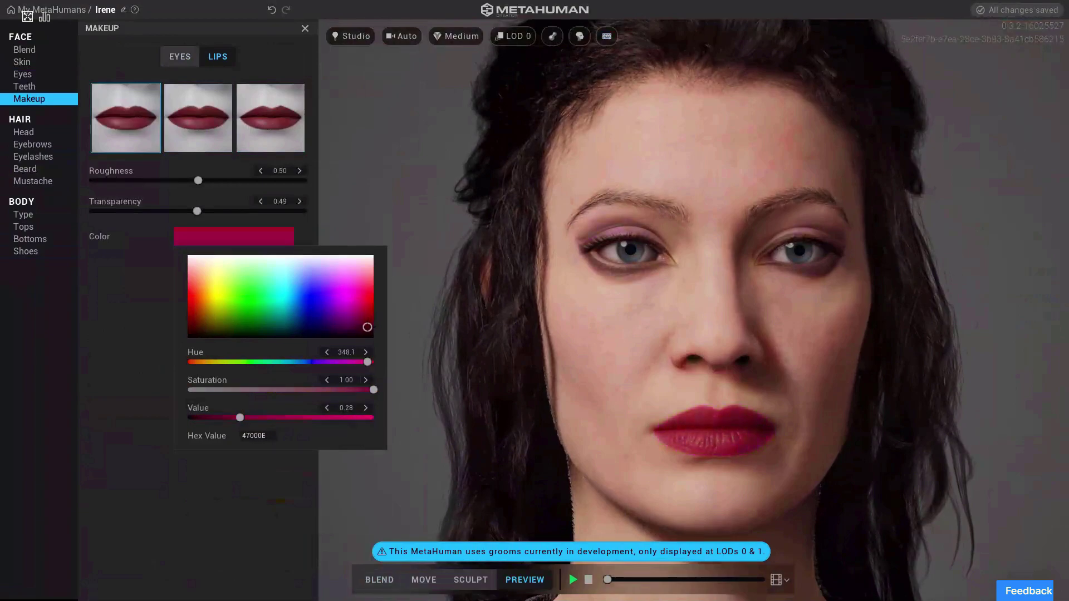
pyautogui.moveTo(374, 389); pyautogui.dragTo(326, 390)
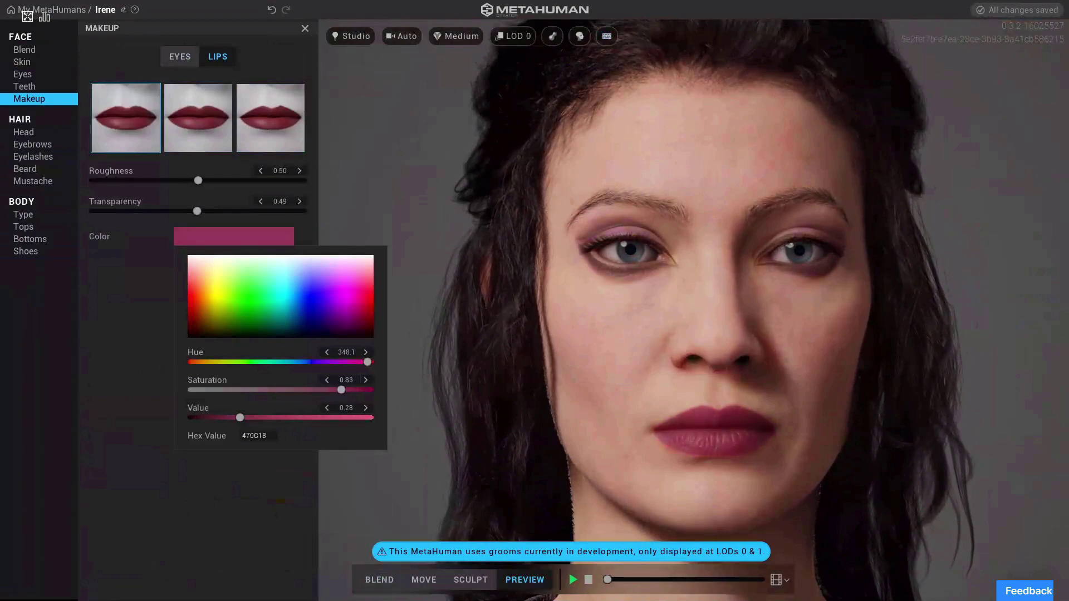
pyautogui.press('Escape')
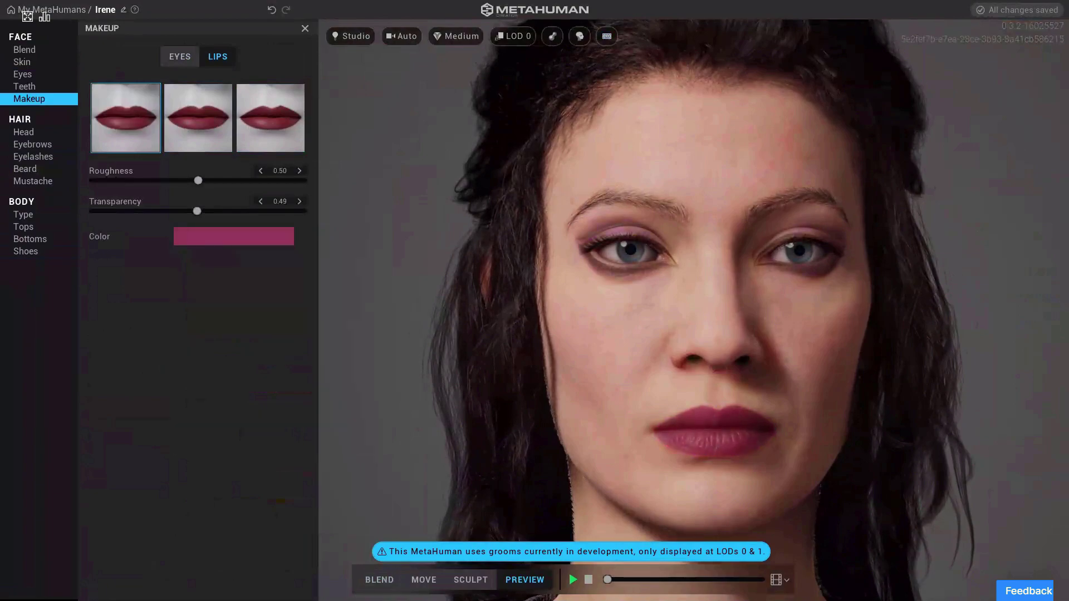
# Try the long straight hairstyle with bangs and Medium Bob Curly, and apply the Short Updo hairstyle.
pyautogui.click(24, 132)
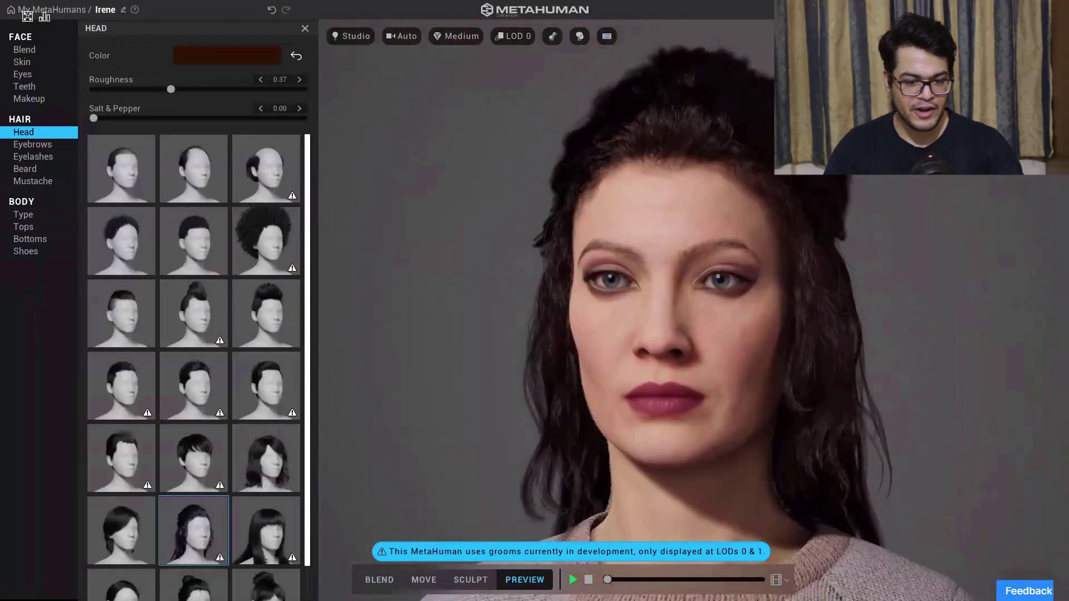
pyautogui.scroll(-1, 266, 501)
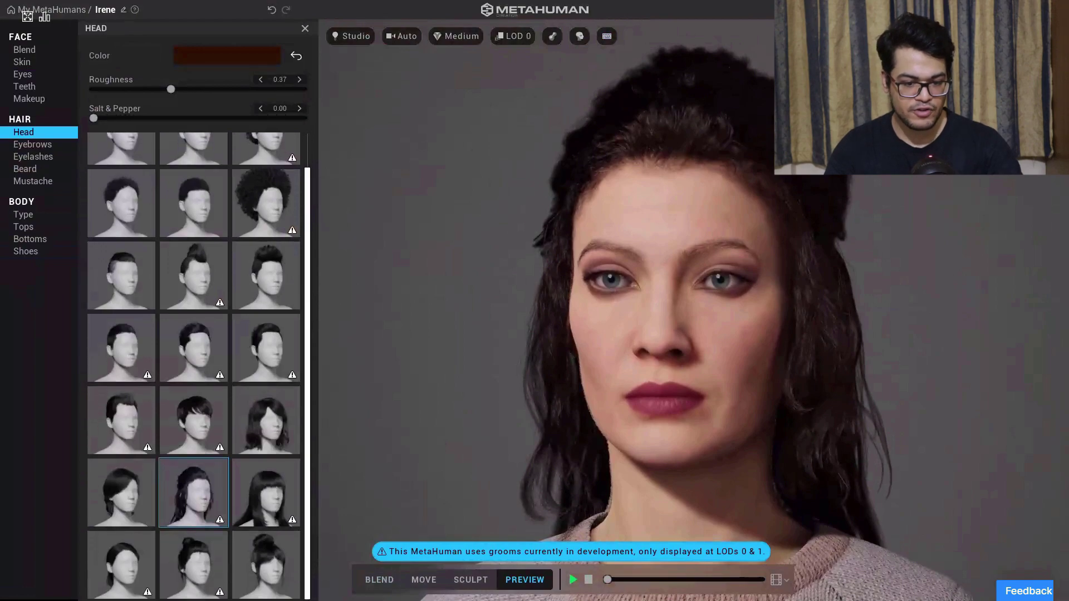
pyautogui.click(266, 492)
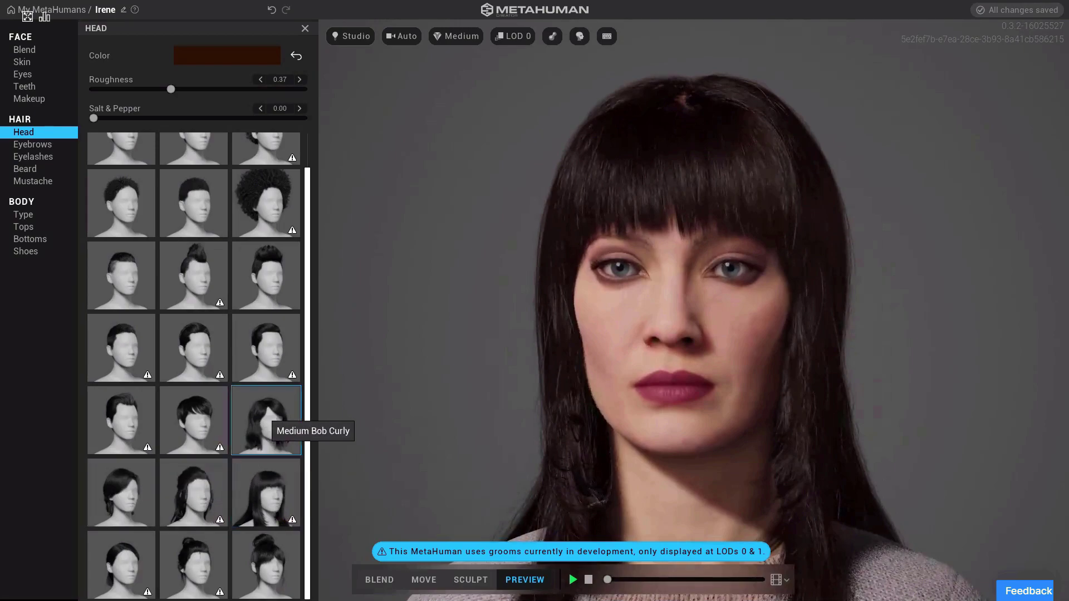
pyautogui.click(266, 422)
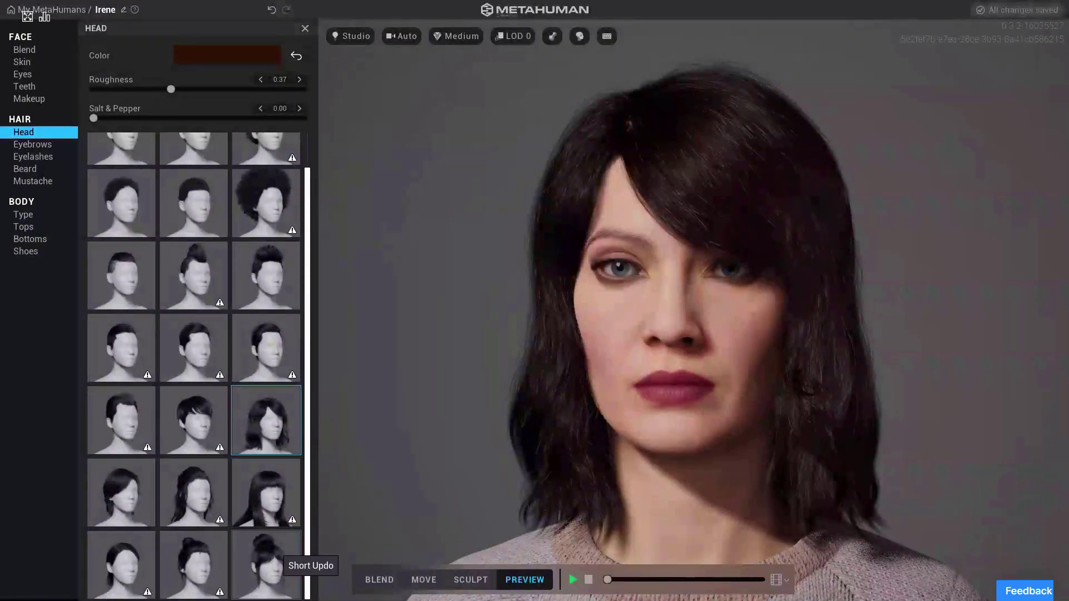
pyautogui.click(273, 559)
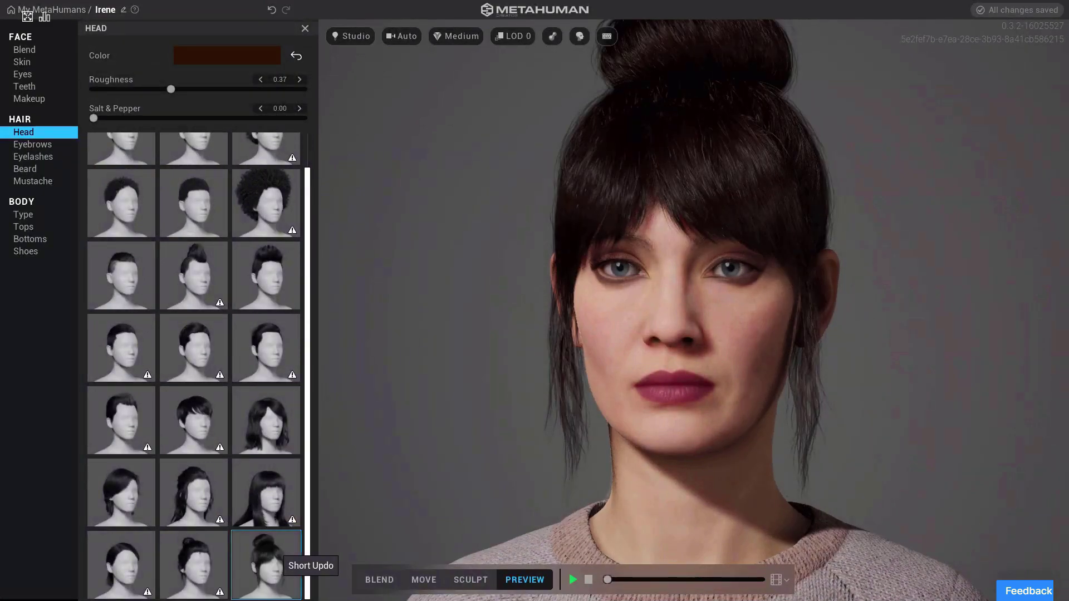
# Try the last eyebrow style in the second row and apply the first eyebrow style in the first row.
pyautogui.click(33, 144)
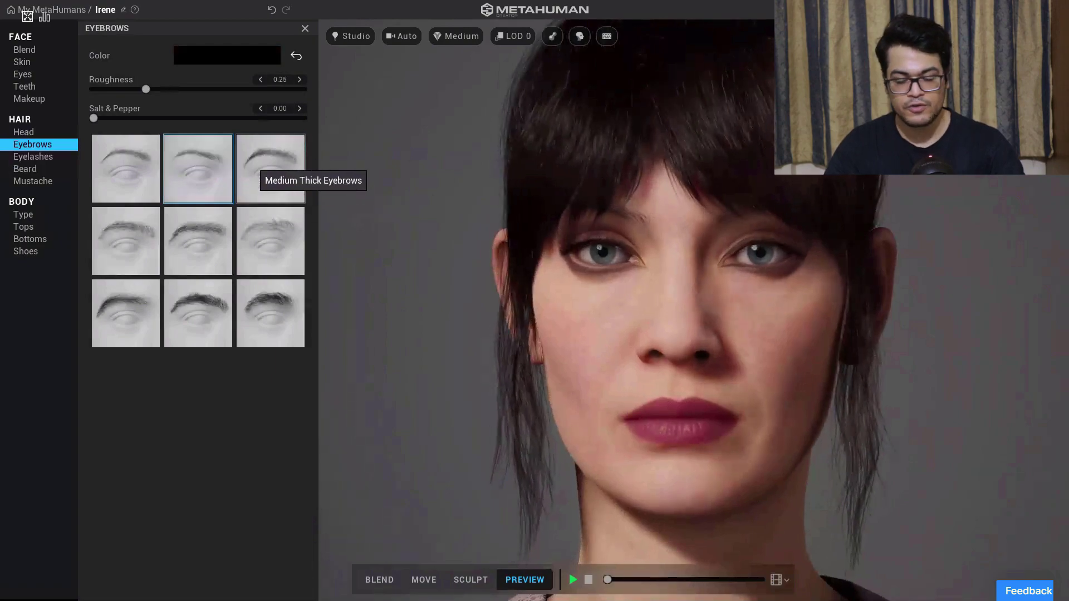
pyautogui.click(273, 245)
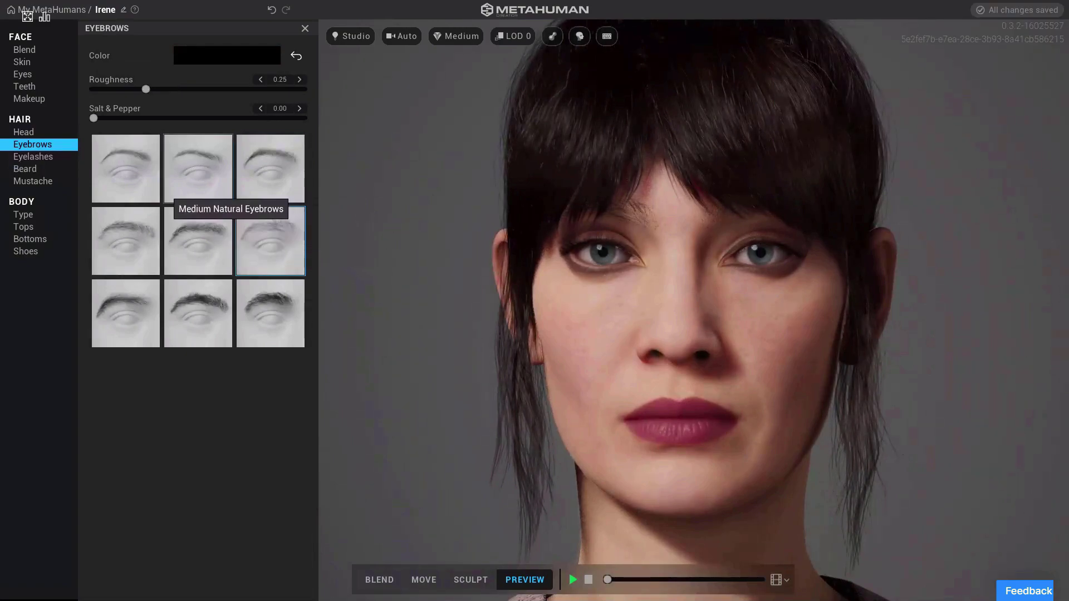
pyautogui.click(124, 162)
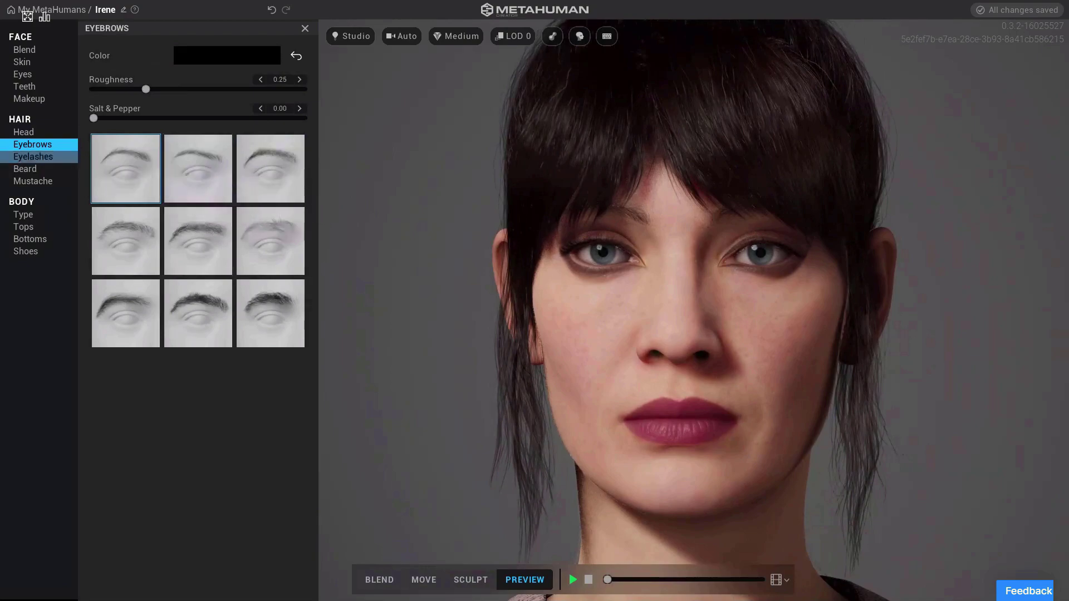
# Try the eyelash styles, including Short Thin and Long Slight Curl, and apply the last style in the second row.
pyautogui.click(33, 156)
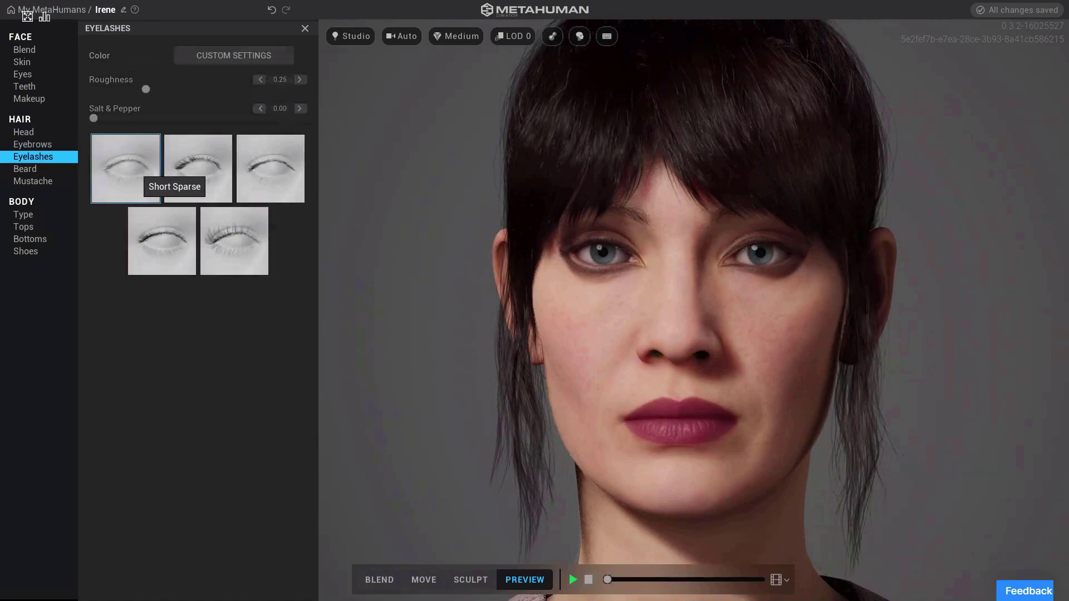
pyautogui.click(194, 168)
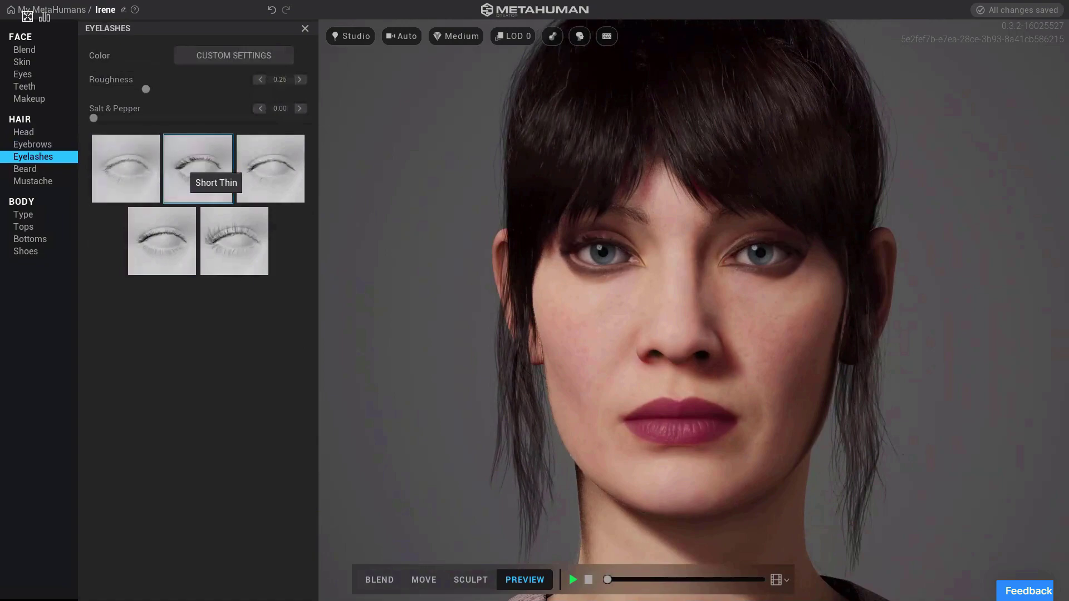
pyautogui.click(261, 168)
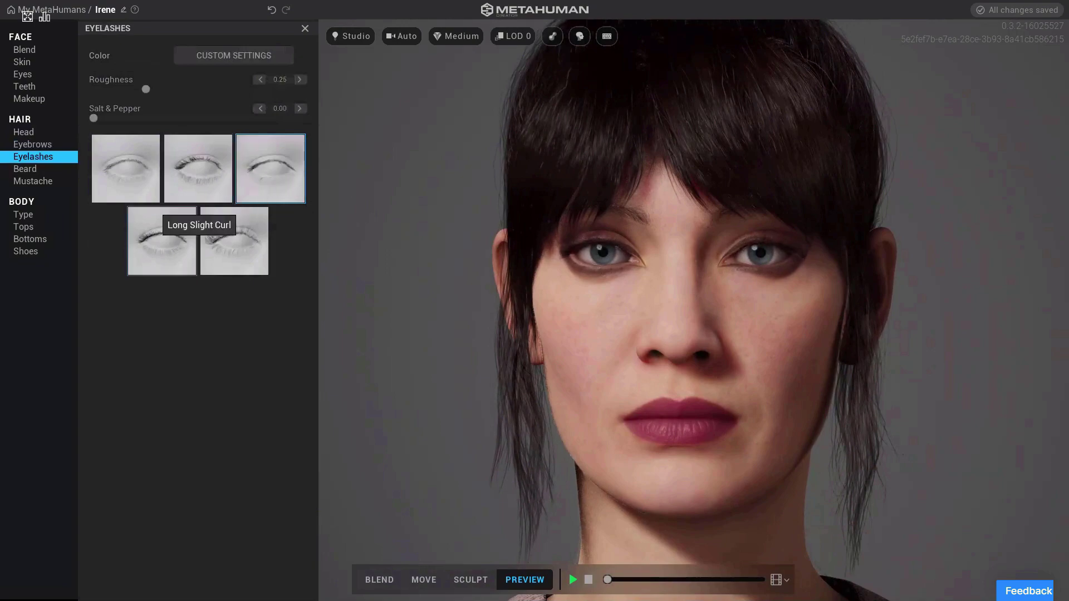
pyautogui.click(165, 231)
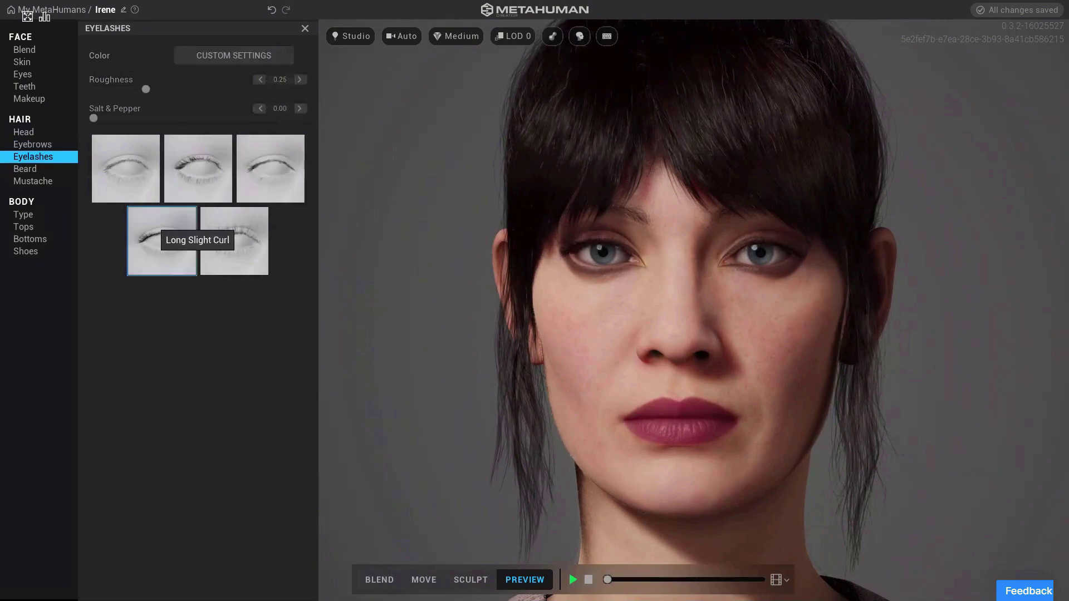
pyautogui.click(229, 246)
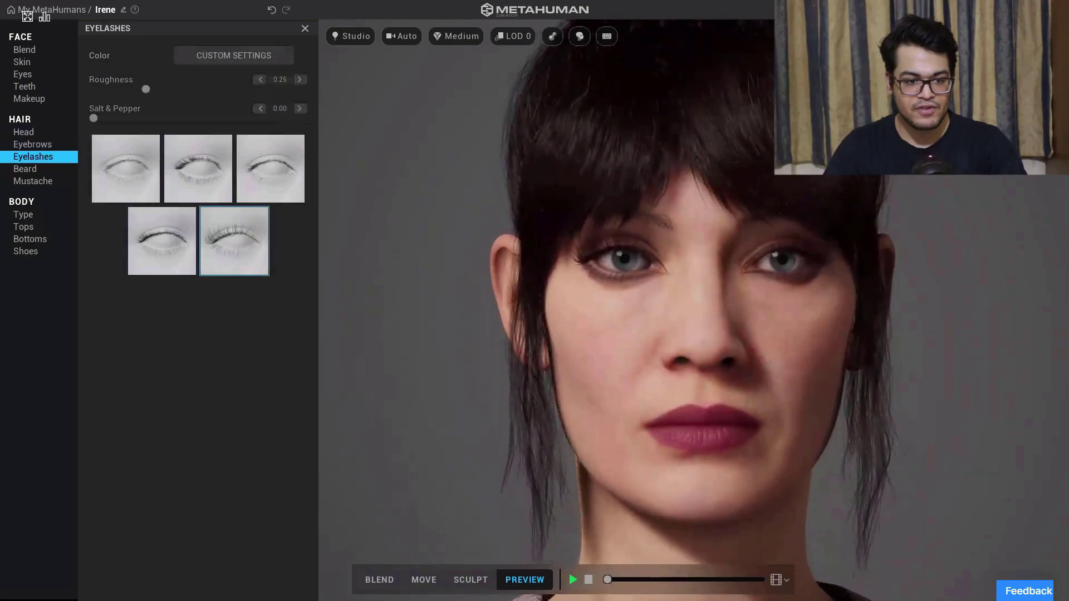
# Look over the available beard and mustache styles.
pyautogui.click(25, 169)
pyautogui.click(32, 181)
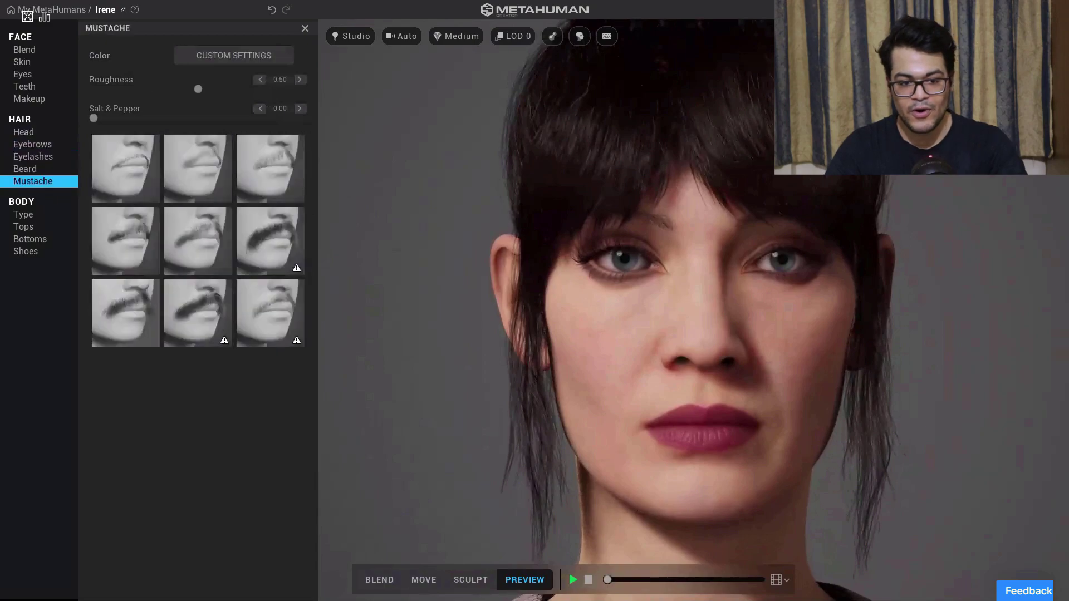
# Check the tall body types and apply the slim female body of average height.
pyautogui.click(23, 214)
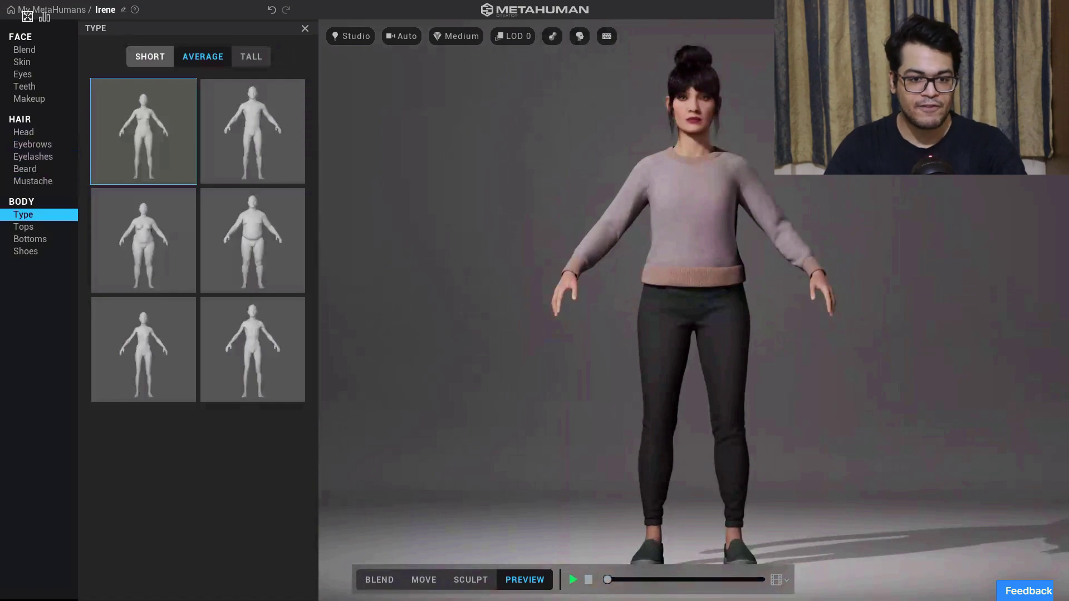
pyautogui.click(252, 56)
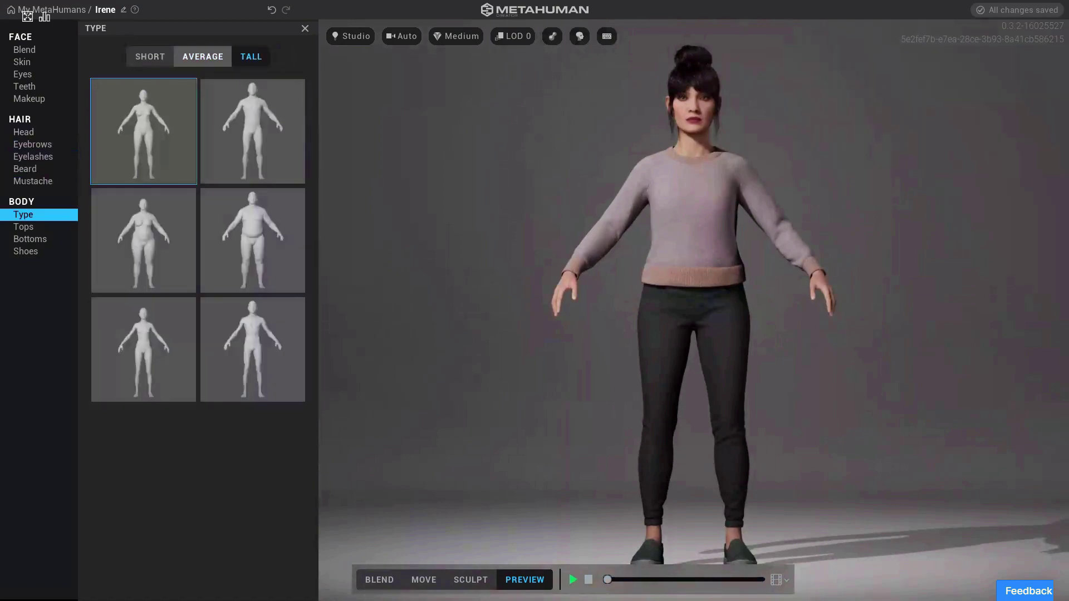
pyautogui.click(203, 57)
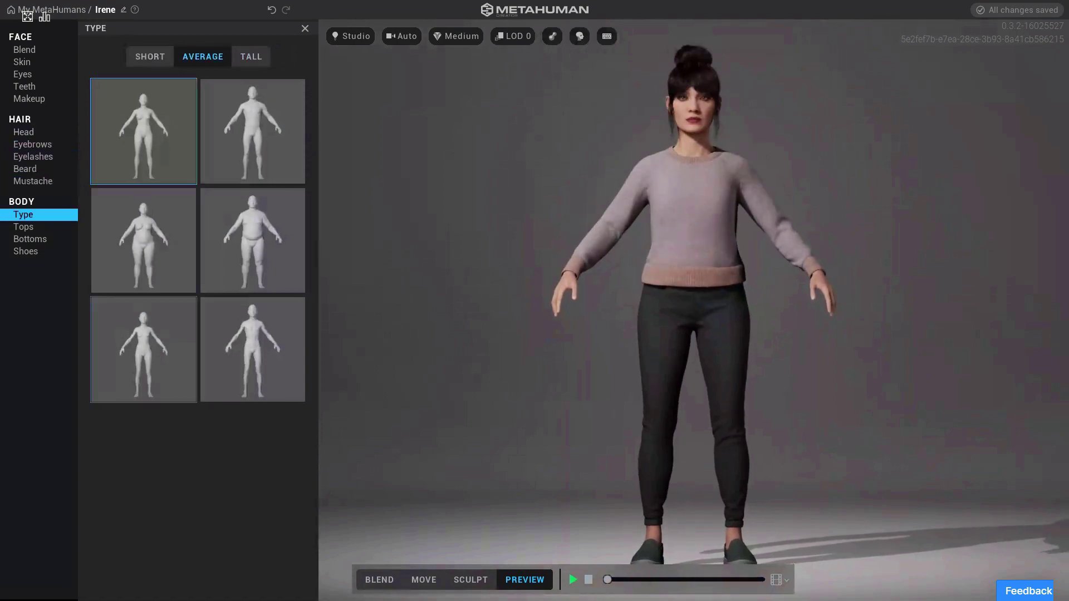
pyautogui.click(144, 350)
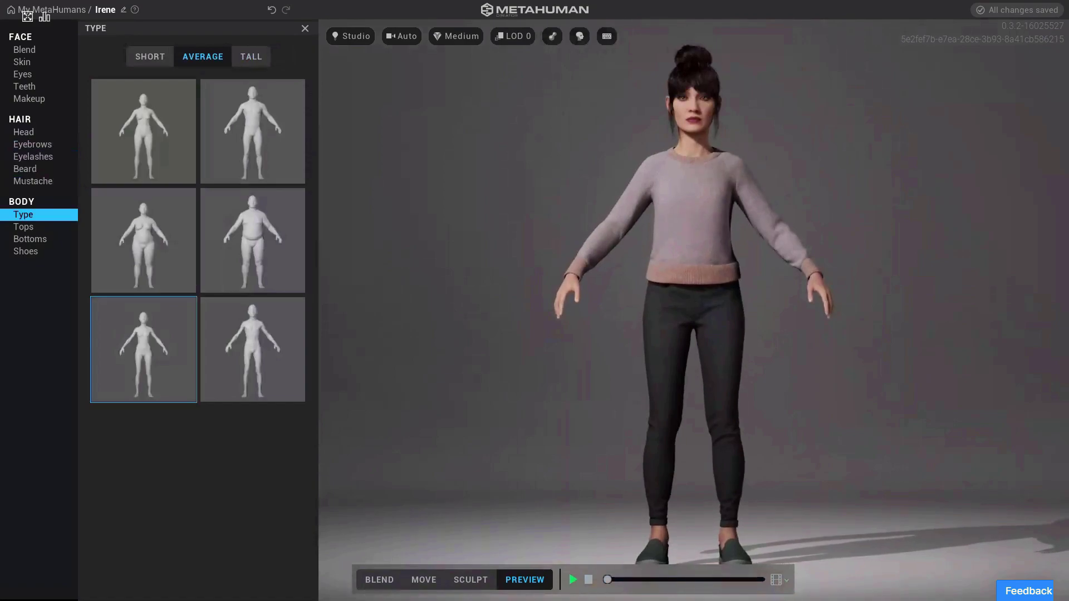
# Try the Hoodie and Sweater tops and dress the character in the Button Down Shirt.
pyautogui.click(24, 226)
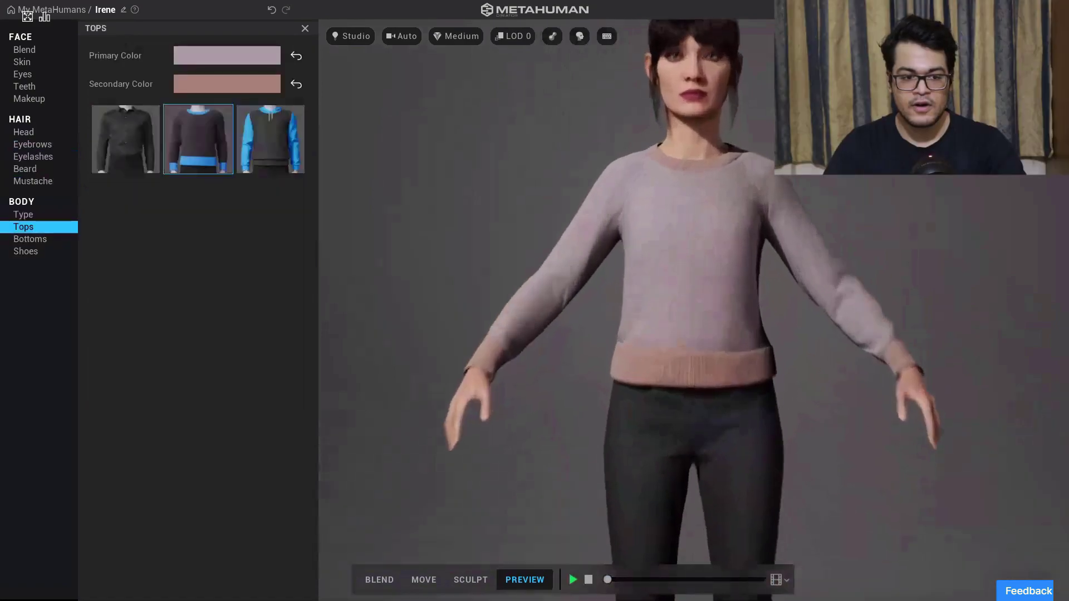
pyautogui.click(146, 148)
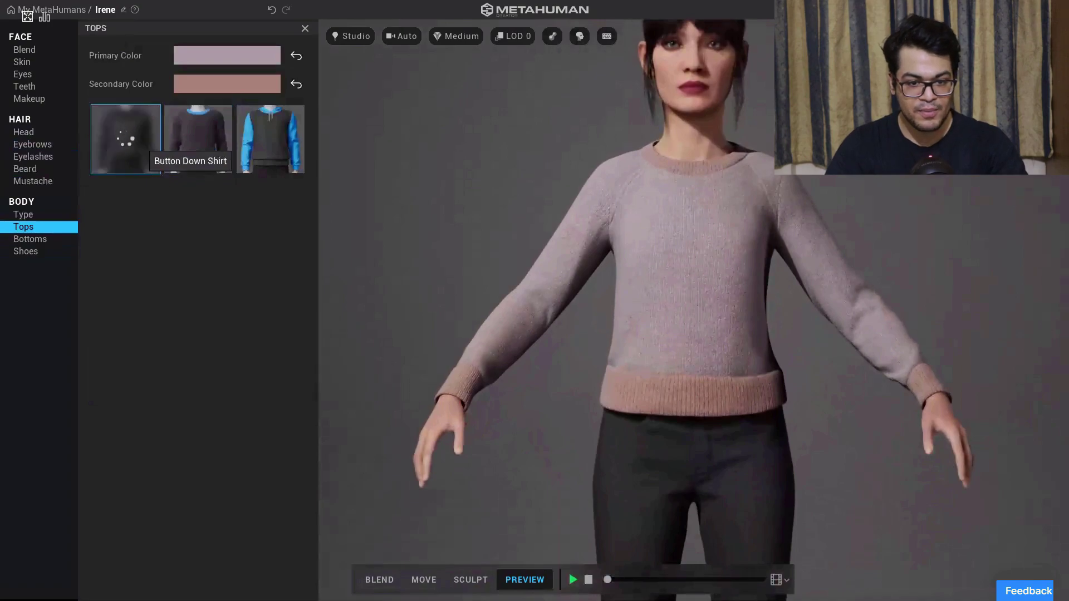
pyautogui.click(270, 155)
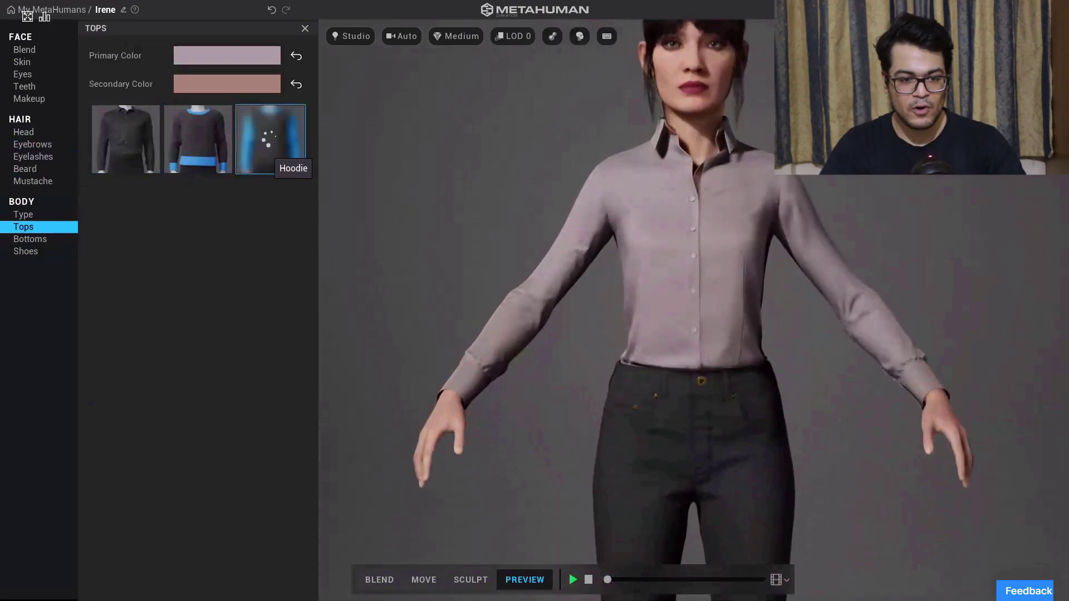
pyautogui.click(197, 142)
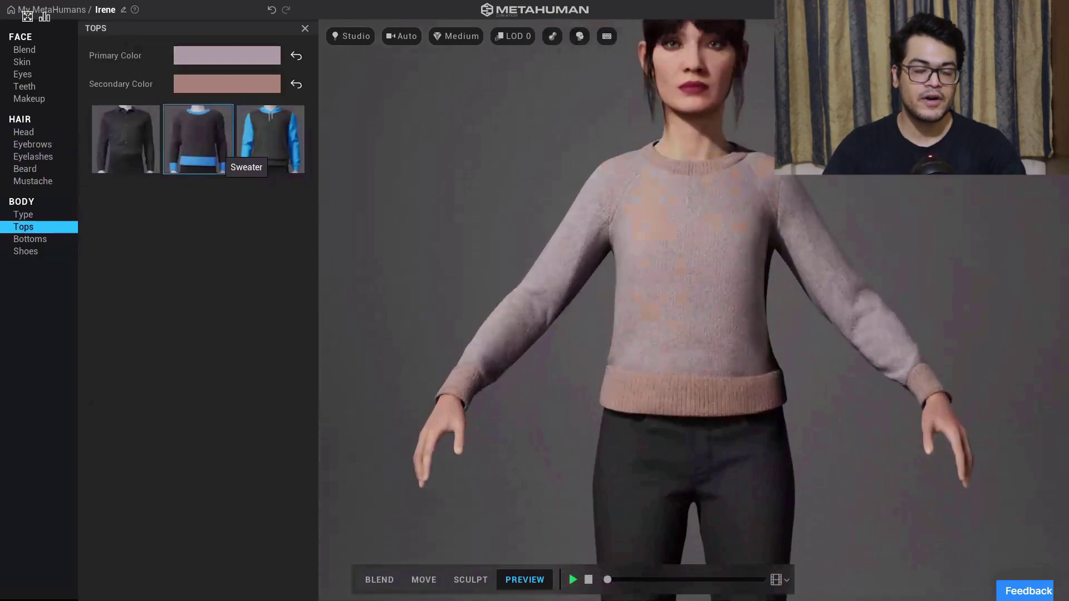
pyautogui.click(125, 146)
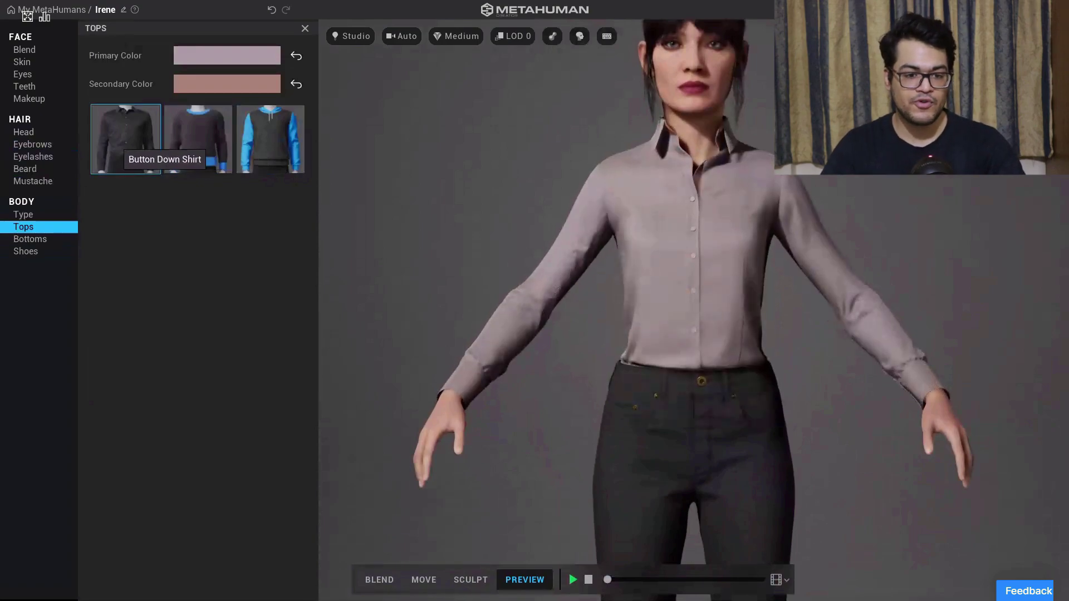
# Try yellow as the shirt's primary color and set it to light pink FFBFCB.
pyautogui.click(226, 55)
pyautogui.click(205, 105)
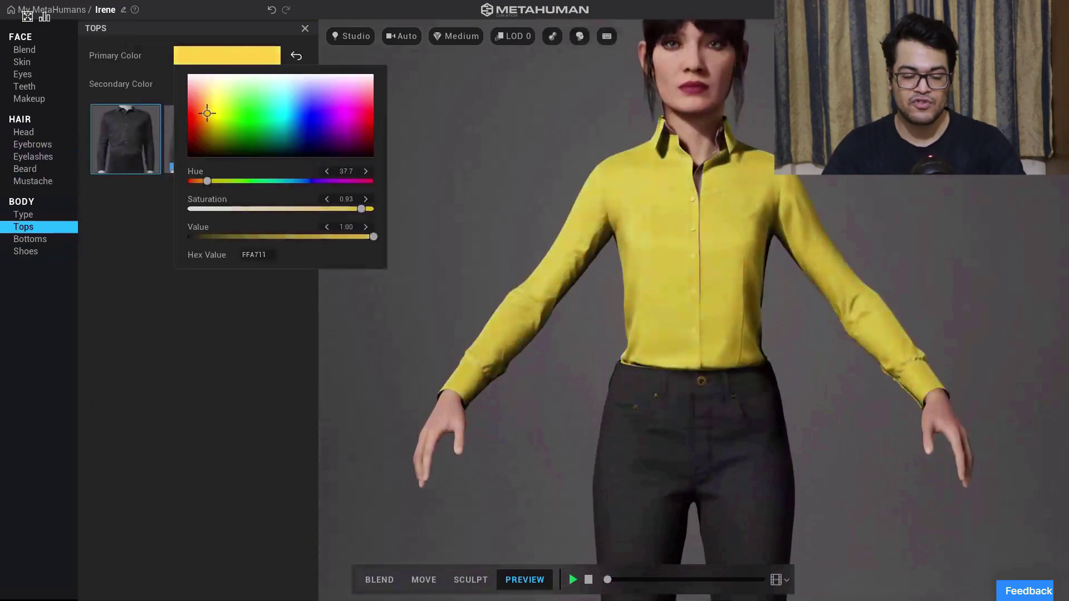
pyautogui.click(209, 126)
pyautogui.click(200, 100)
pyautogui.moveTo(198, 96)
pyautogui.mouseDown()
pyautogui.moveTo(232, 82)
pyautogui.moveTo(367, 85)
pyautogui.mouseUp()
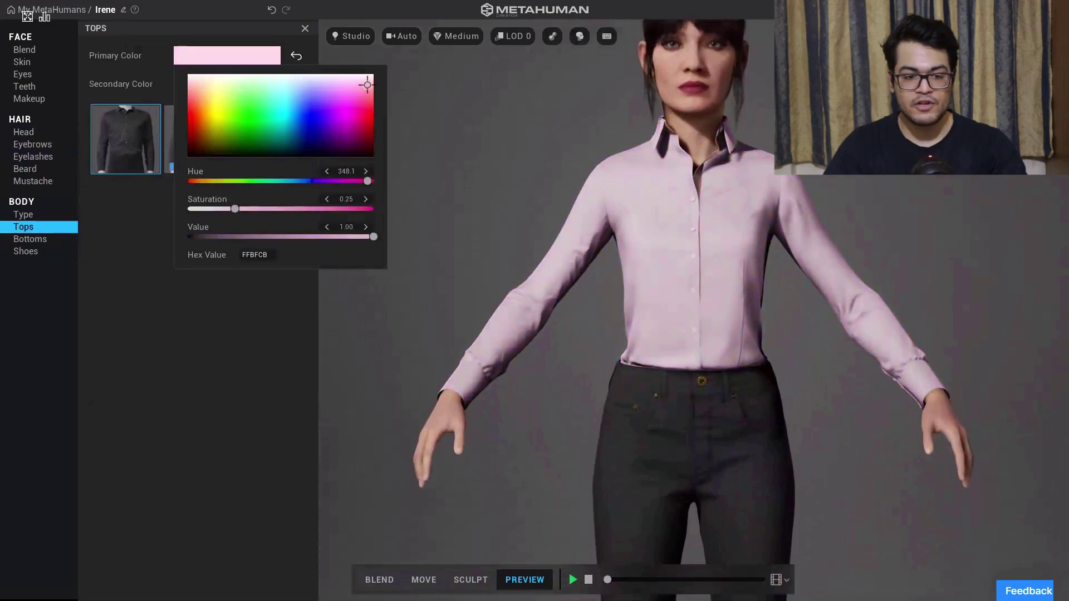
# Change the character's bottoms to Jeans.
pyautogui.click(30, 239)
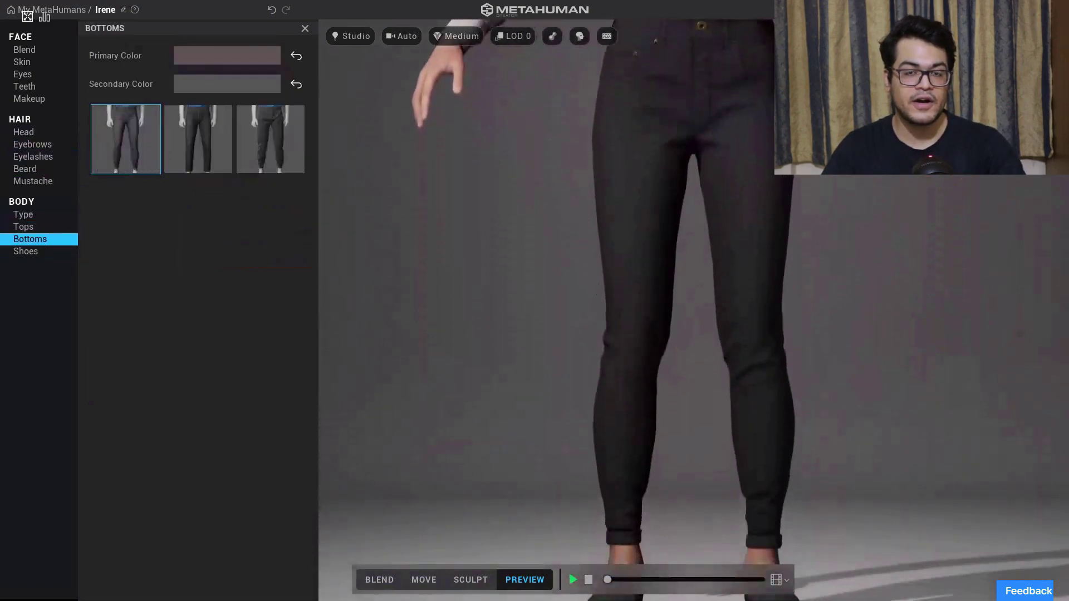
pyautogui.click(197, 147)
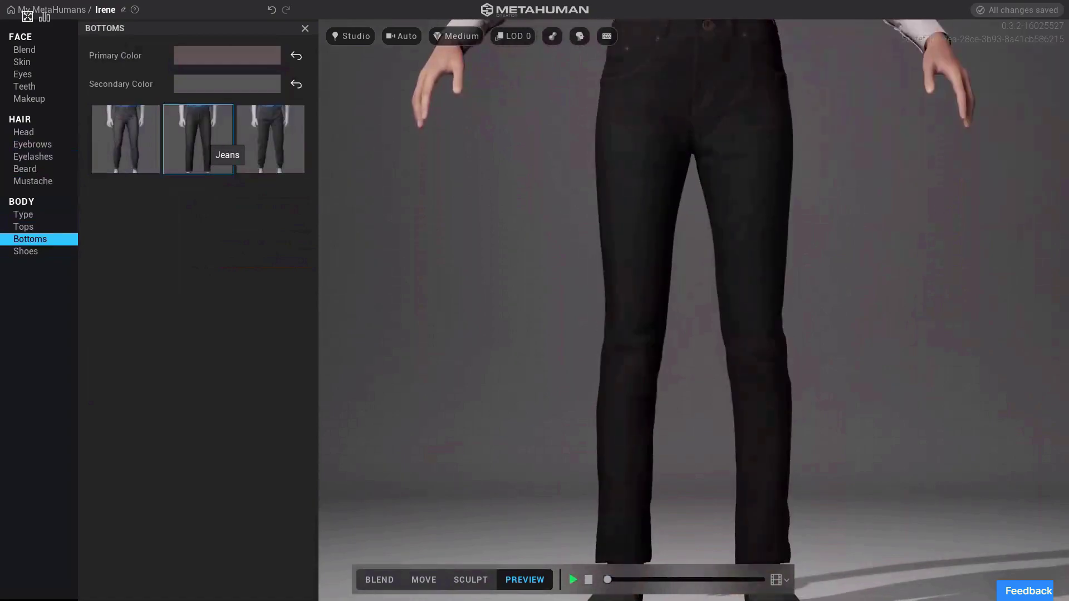
# Open the shoe options for the character.
pyautogui.click(25, 251)
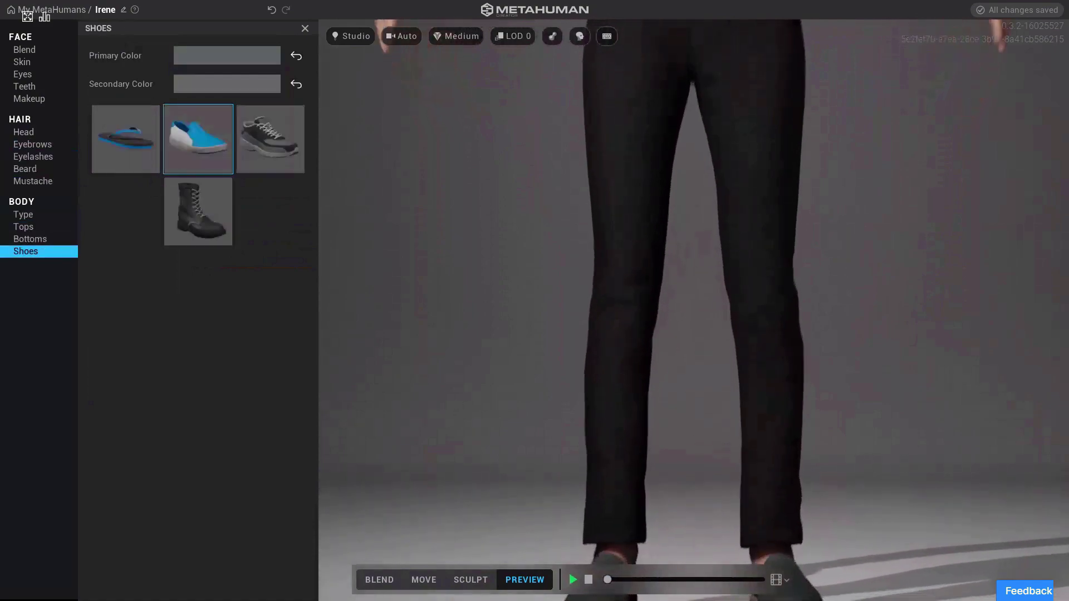